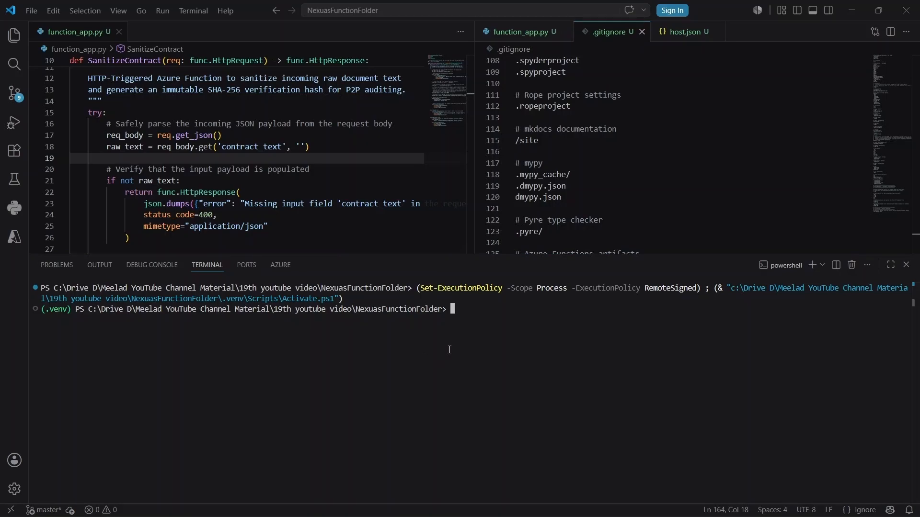
Step: Confirm Git 2.55.0 is installed with git --version in the terminal
type("git")
type("--version")
key("Return")
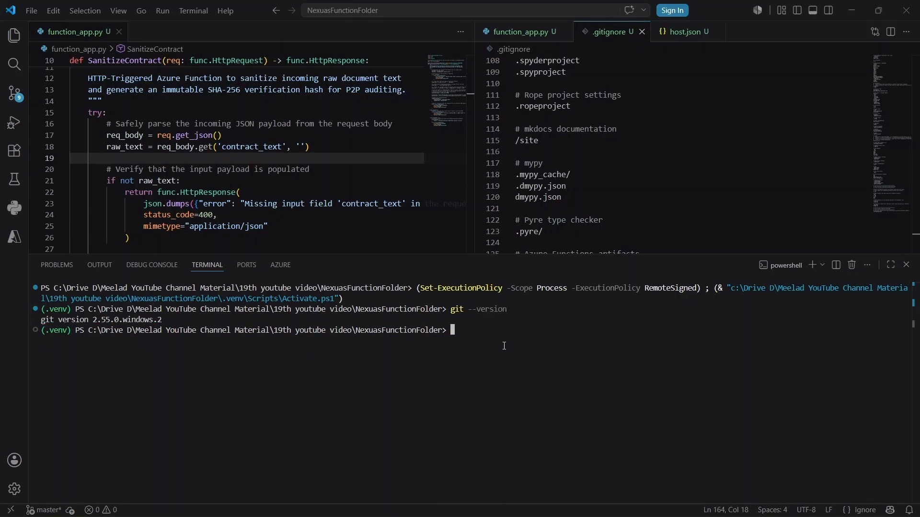
Step: Run git init and git status to list six untracked files, then enlarge the terminal
type("git init")
key("Return")
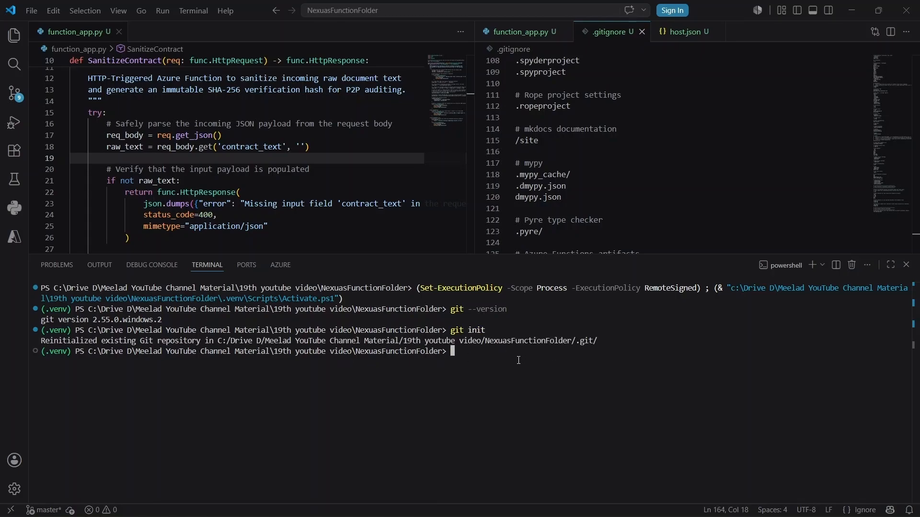
type("git status")
key("Return")
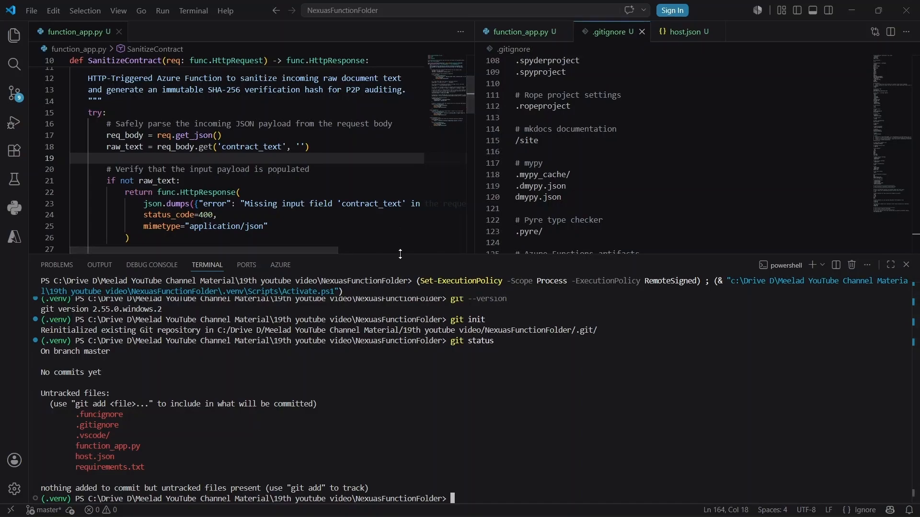
left_click_drag(400, 255, 400, 229)
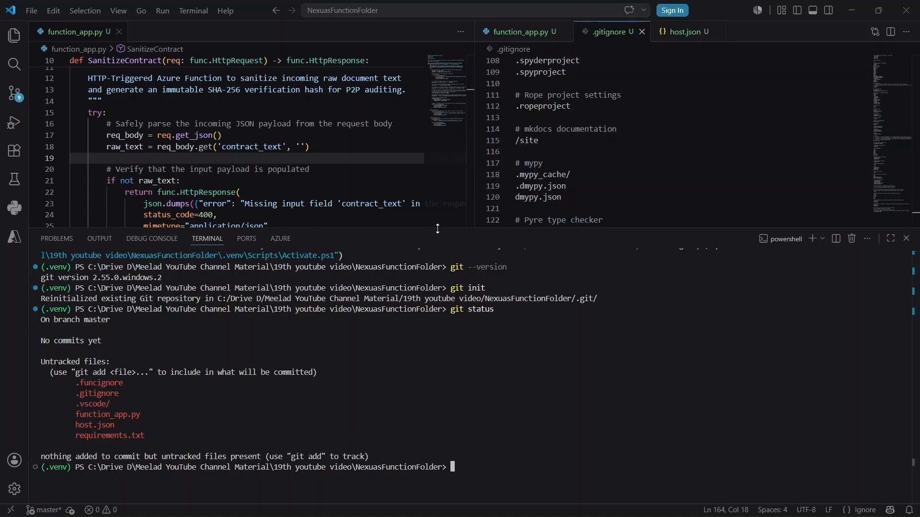
Step: Scroll through the .gitignore rules and the SanitizeContract code in function_app.py
left_click_drag(441, 285, 441, 311)
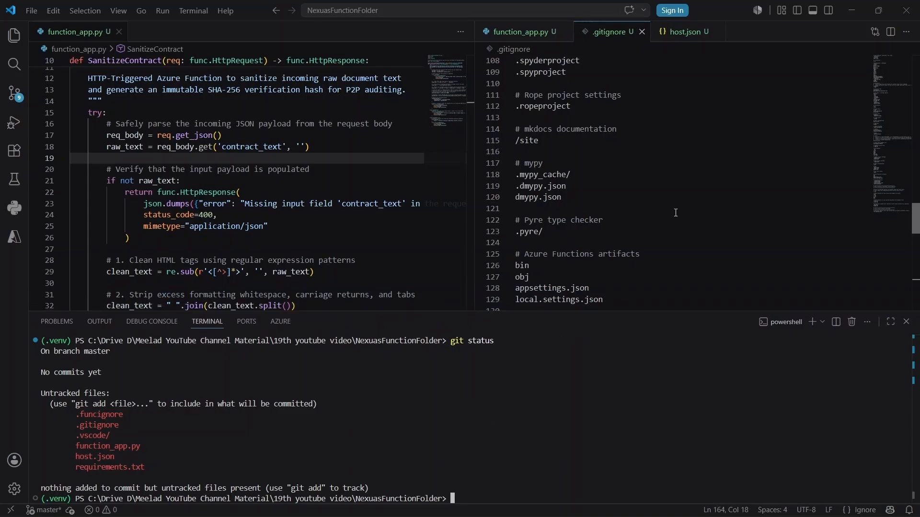
scroll(676, 212, "down", 2)
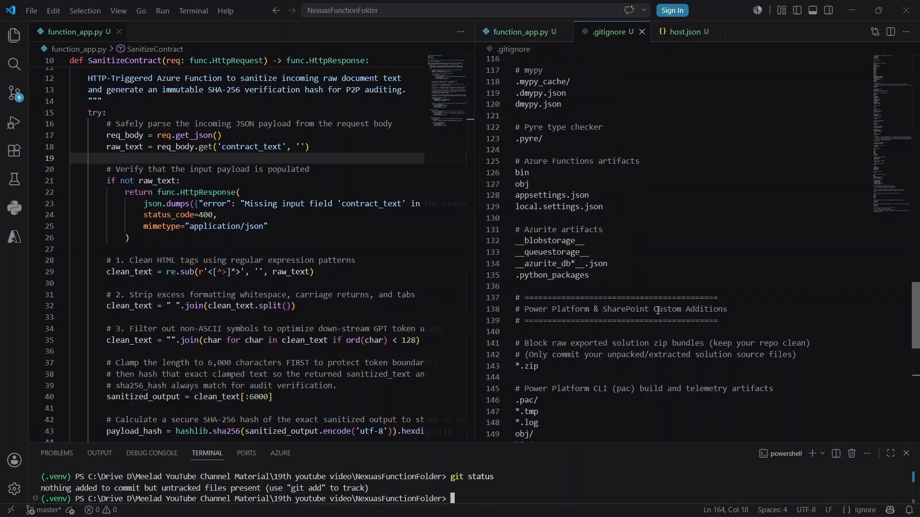
scroll(657, 310, "up", 1)
scroll(658, 311, "down", 5)
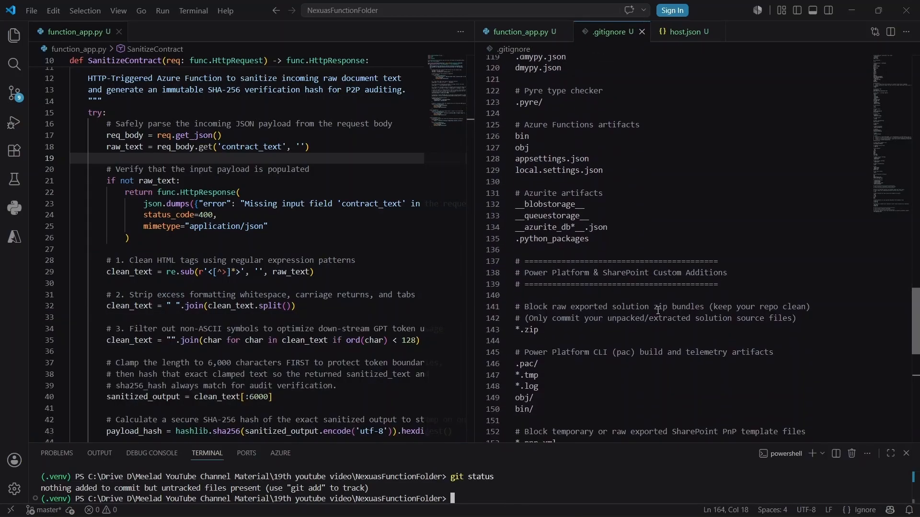
scroll(657, 310, "up", 15)
scroll(658, 311, "up", 20)
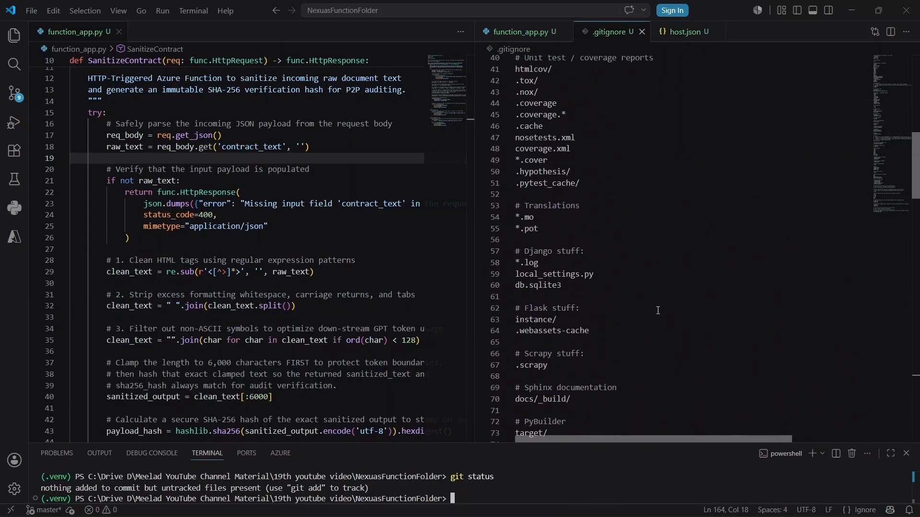
scroll(658, 311, "up", 1)
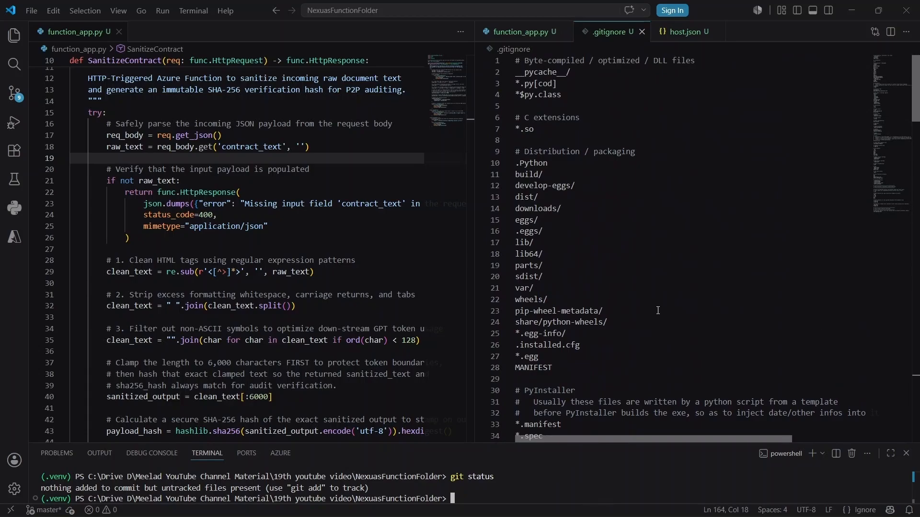
scroll(657, 311, "down", 20)
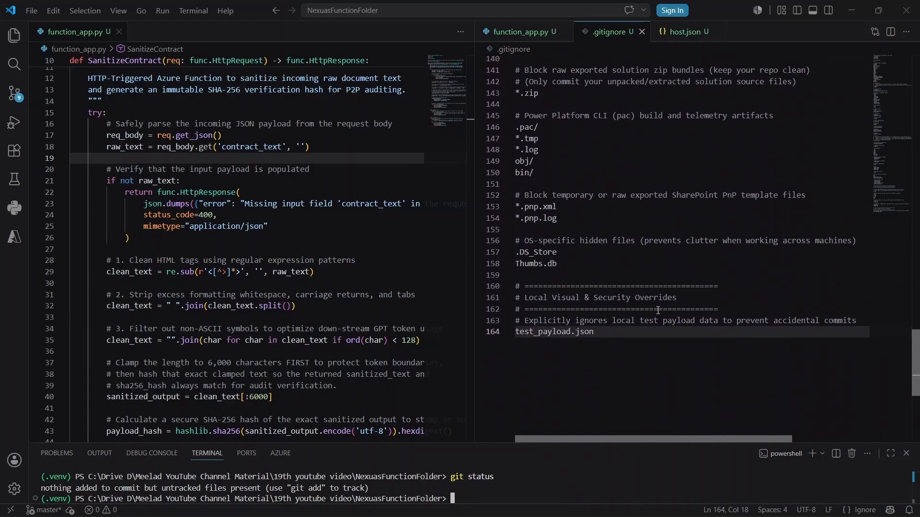
scroll(526, 338, "down", 1)
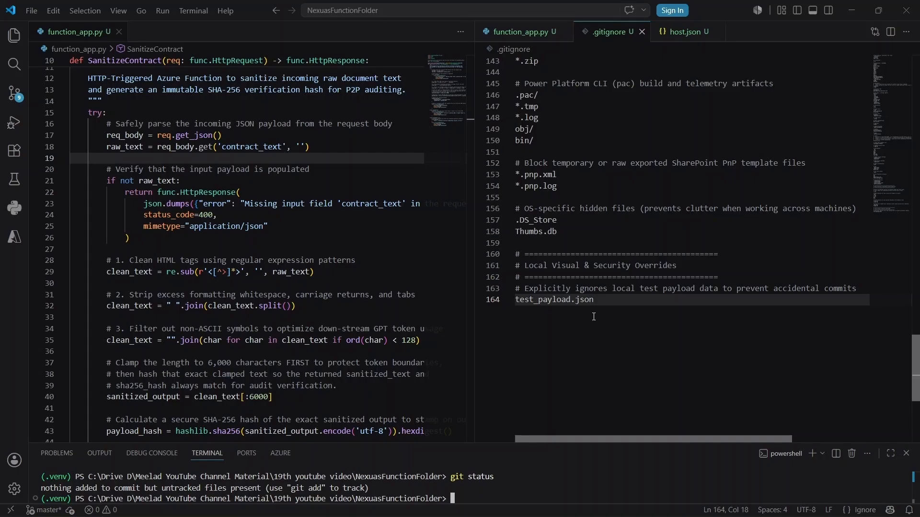
scroll(287, 287, "down", 12)
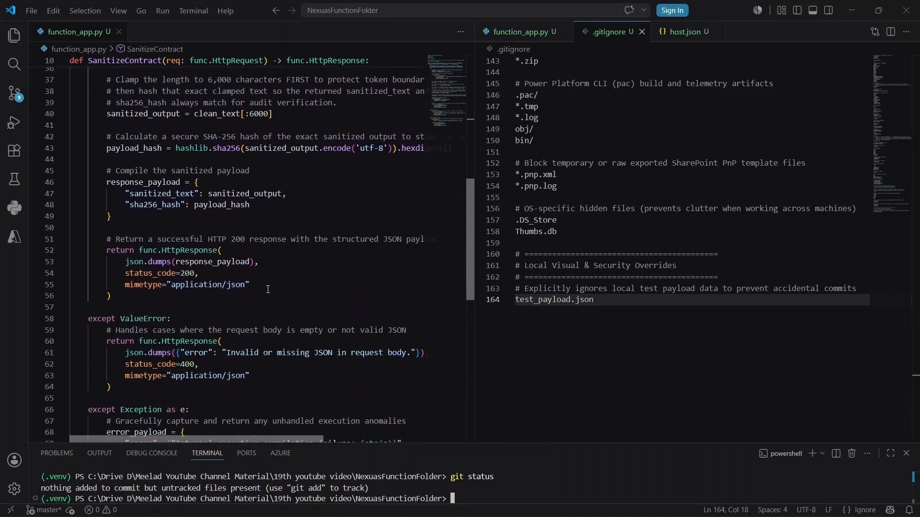
scroll(268, 289, "up", 14)
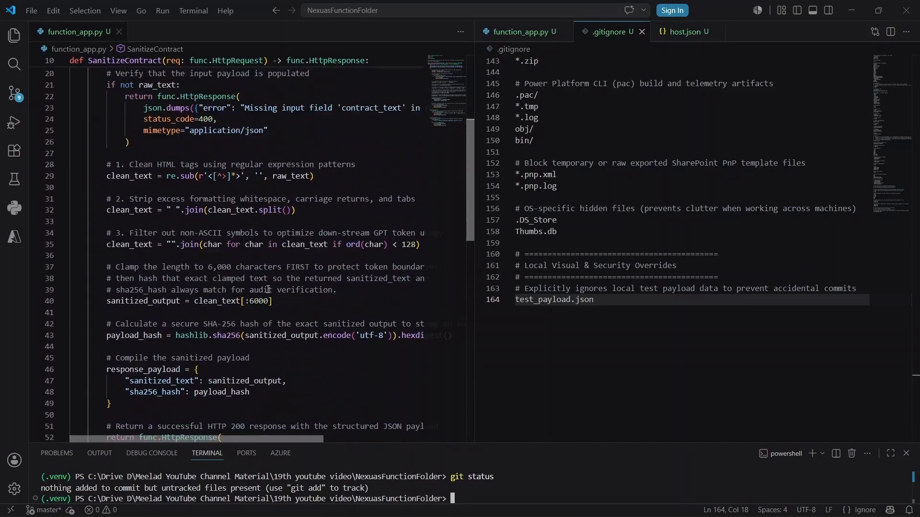
scroll(267, 289, "up", 1)
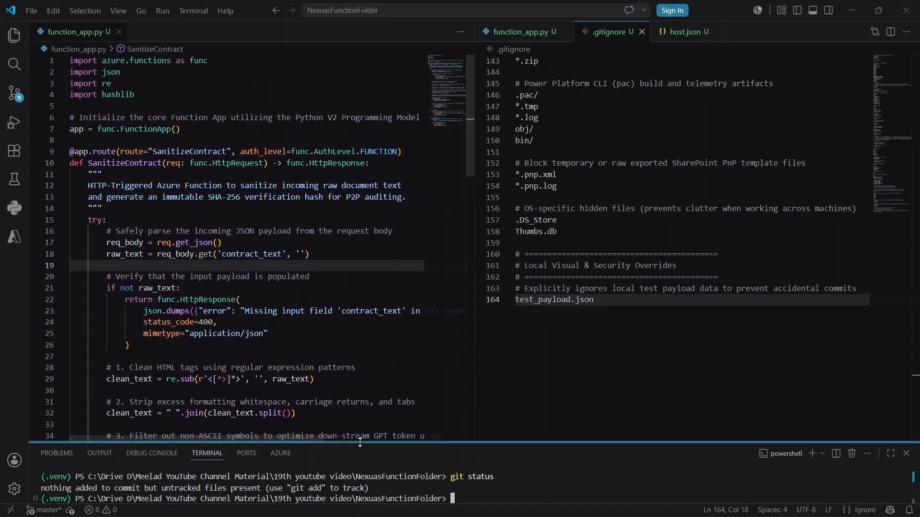
Step: Enlarge the terminal again and bring the Nexus AI system flow forward in Edge
left_click_drag(363, 443, 363, 390)
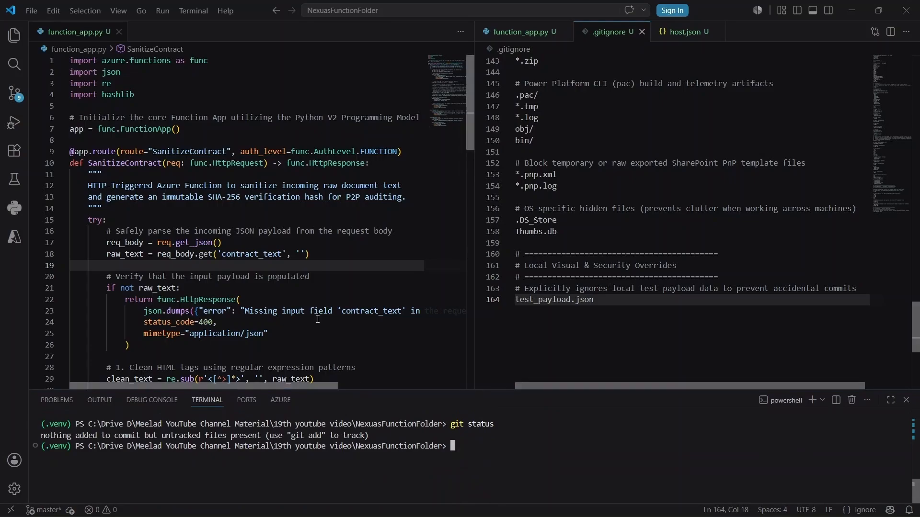
scroll(317, 319, "down", 8)
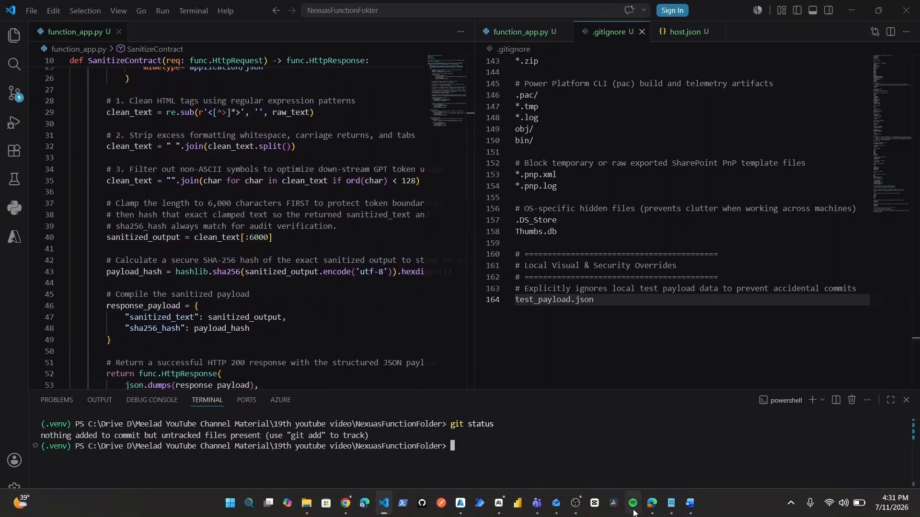
left_click(632, 506)
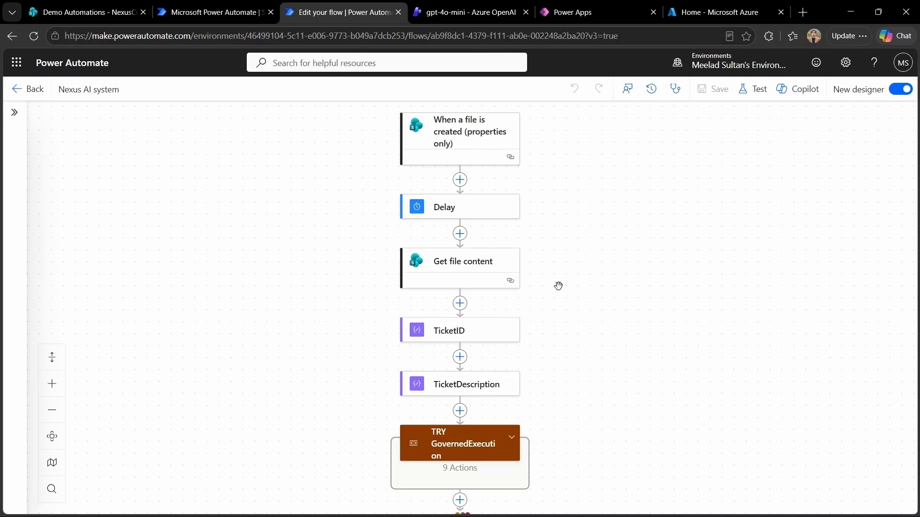
Step: Expand TRY GovernedExecution to show Get secret, Parse JSON, SaintizeContract and HTTPQueryRAG
left_click(512, 437)
scroll(606, 421, "down", 1)
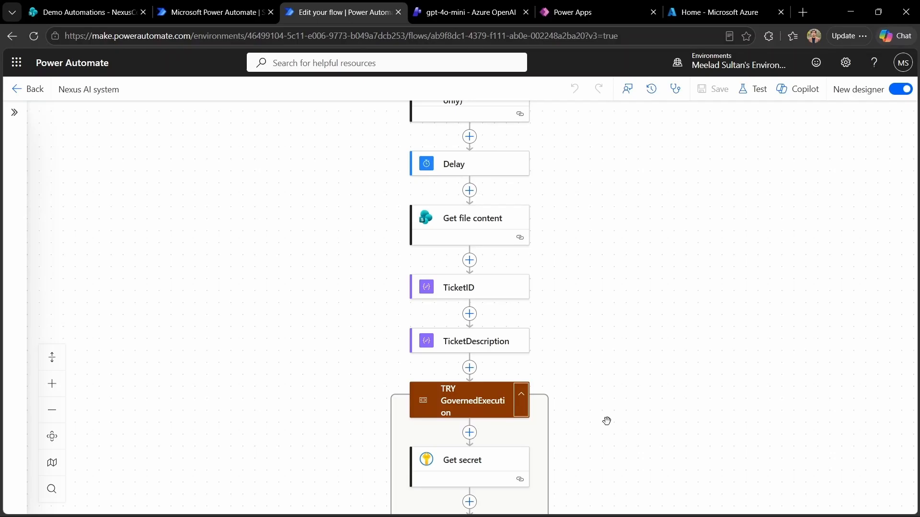
scroll(606, 421, "down", 4)
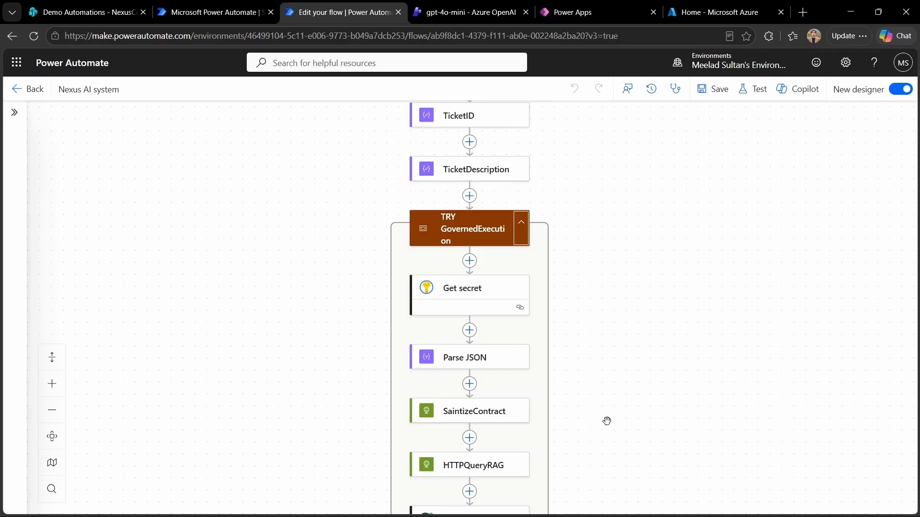
Step: Turn on Secure inputs and Secure outputs in the Get secret action's settings
left_click(517, 305)
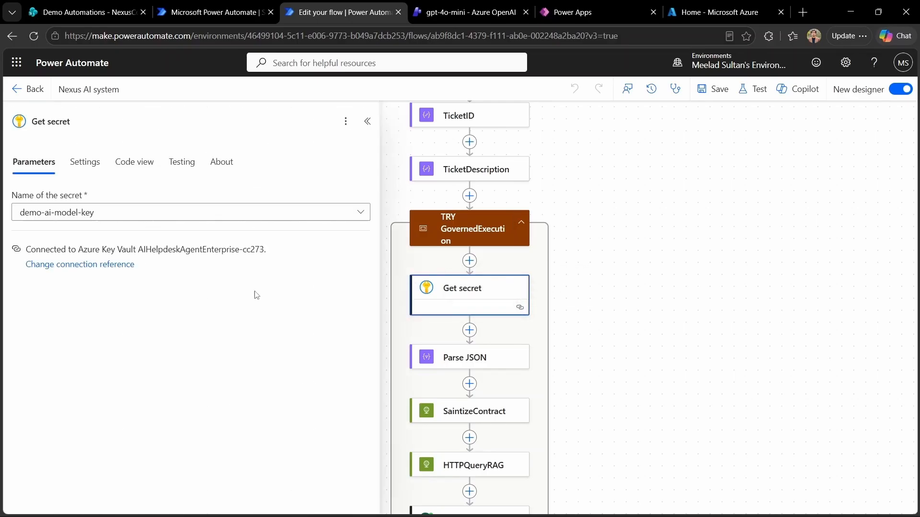
left_click(88, 168)
scroll(144, 408, "down", 2)
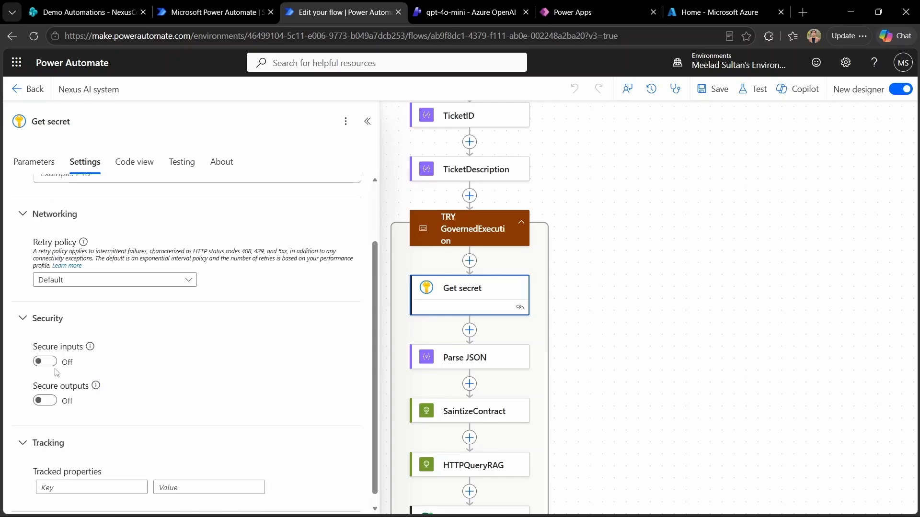
left_click(52, 363)
left_click(49, 402)
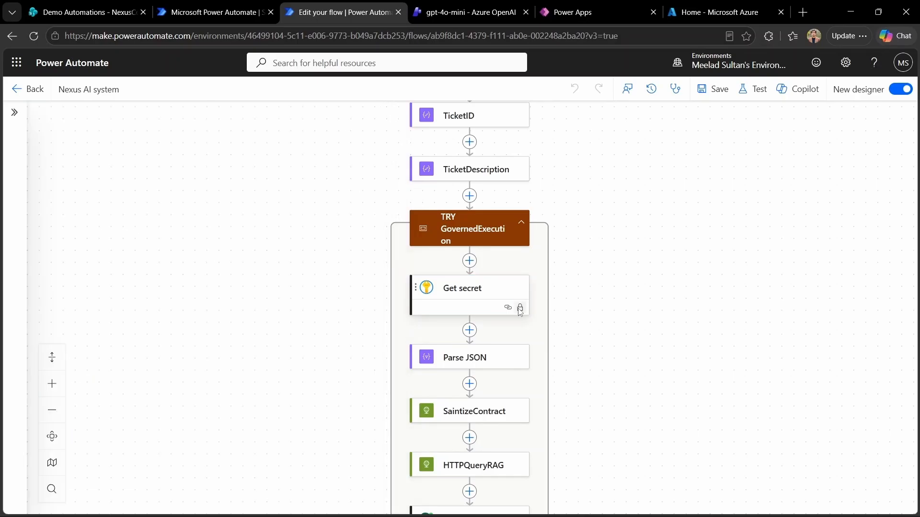
Step: Turn on Secure inputs in the Parse JSON action's settings
left_click(521, 362)
left_click(85, 161)
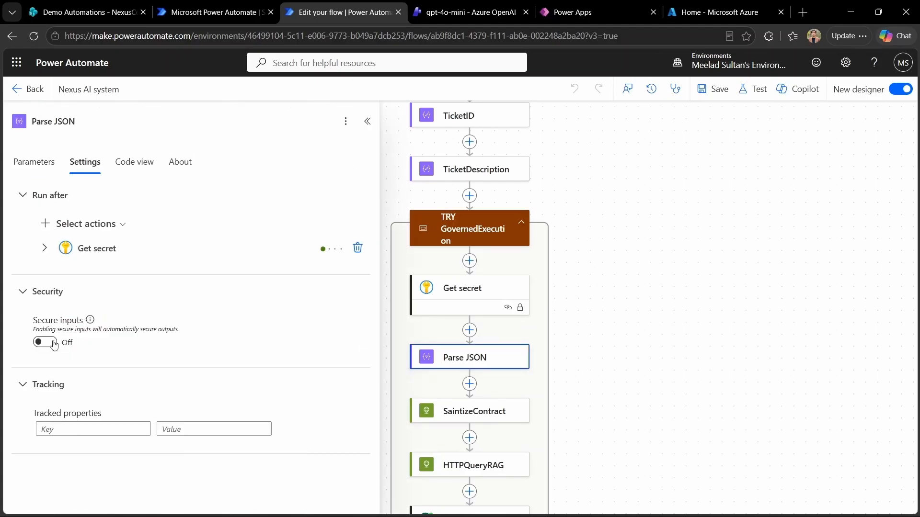
left_click(45, 342)
scroll(581, 324, "down", 2)
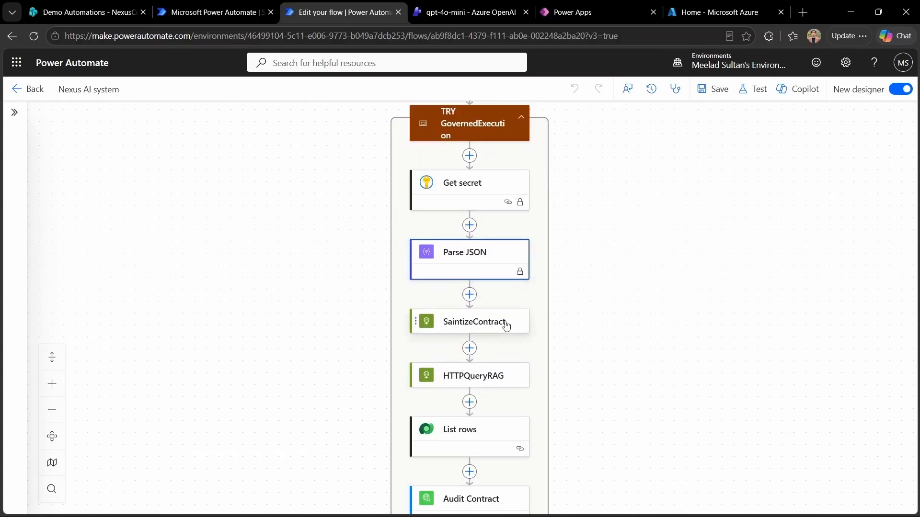
Step: Turn on Secure inputs and Secure outputs for SaintizeContract, then open HTTPQueryRAG's settings
left_click(507, 322)
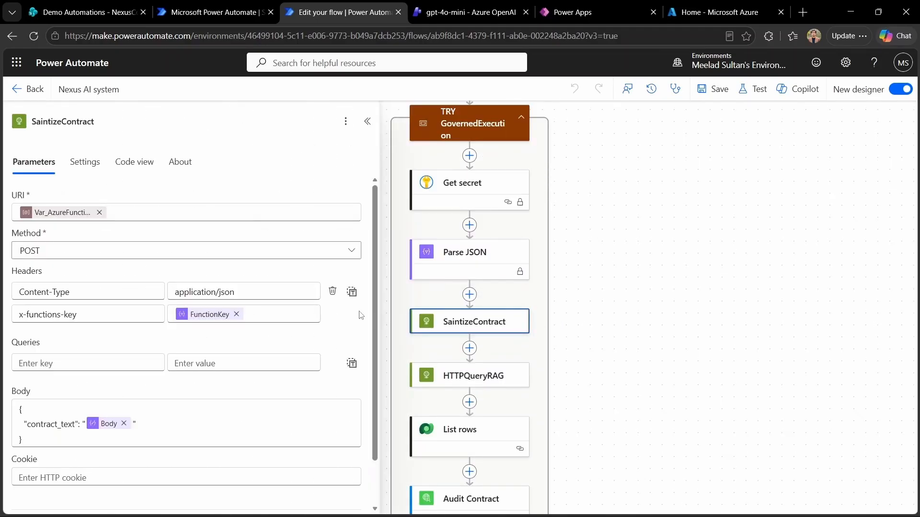
left_click(85, 161)
scroll(195, 411, "down", 5)
left_click(45, 376)
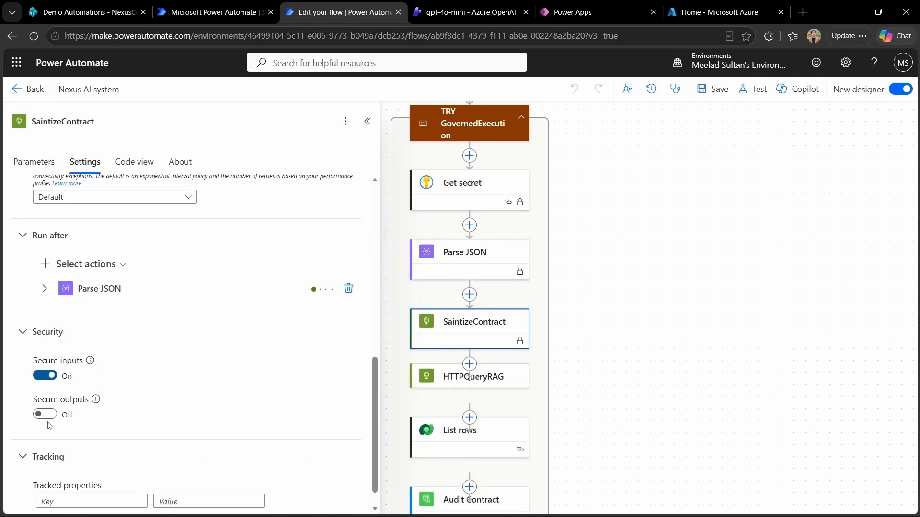
left_click(48, 416)
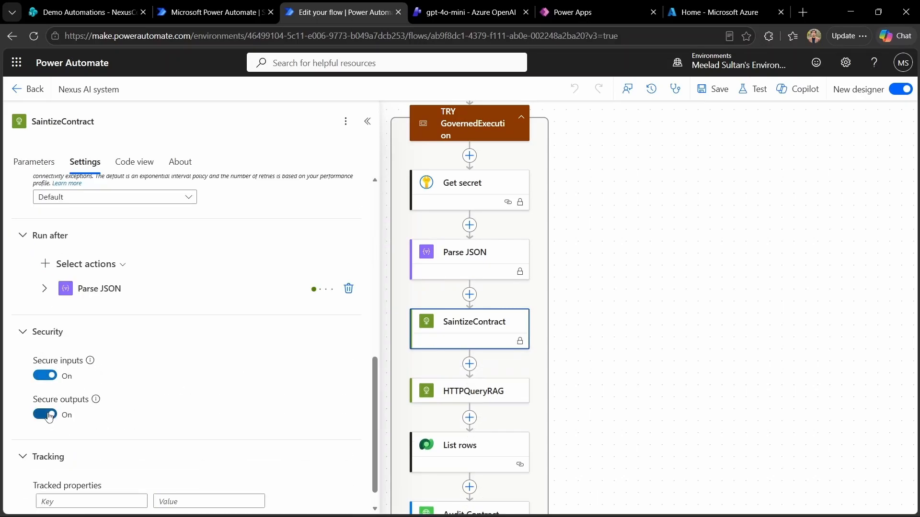
left_click(613, 359)
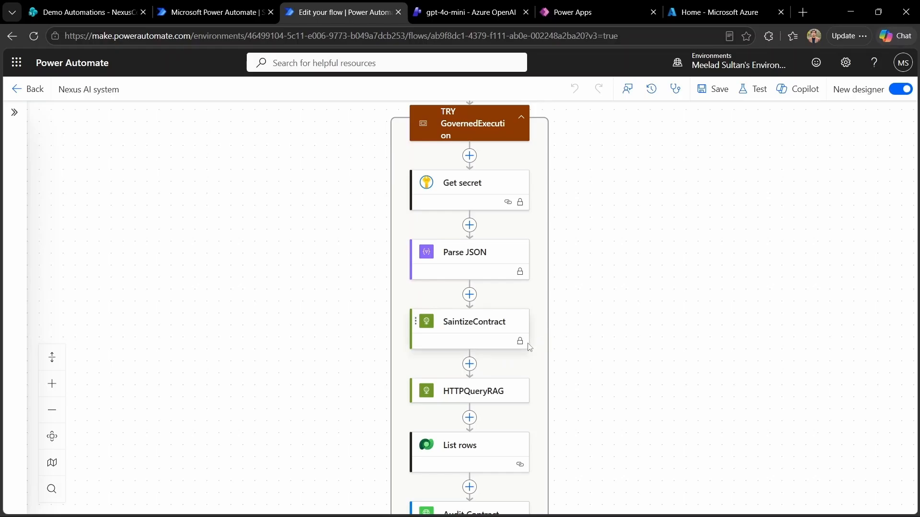
scroll(634, 375, "down", 1)
left_click(472, 340)
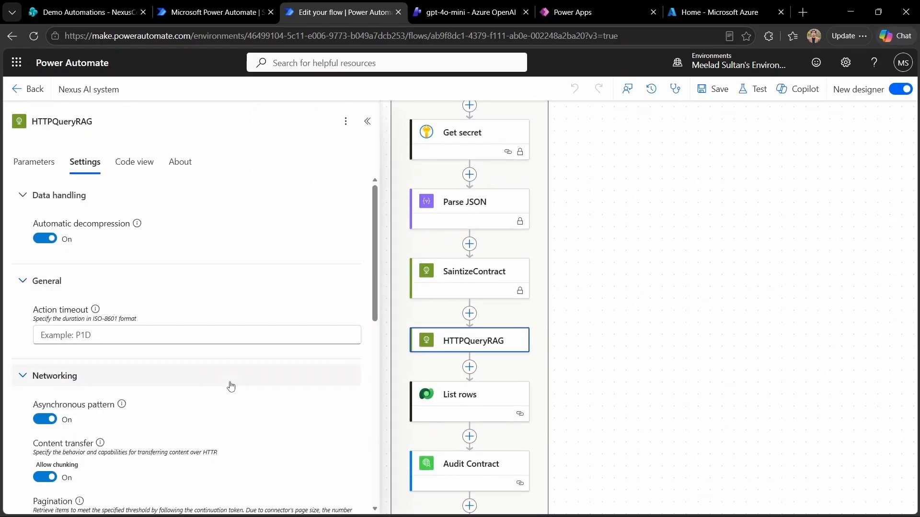
Step: Switch on Secure inputs and Secure outputs in Audit Contract's settings, then close the panel
scroll(231, 386, "down", 5)
left_click(690, 351)
scroll(690, 351, "down", 3)
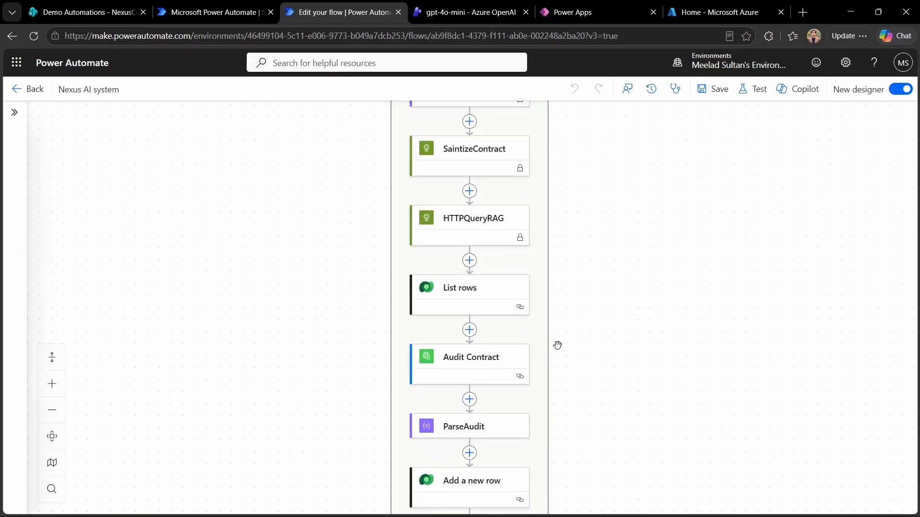
left_click(527, 362)
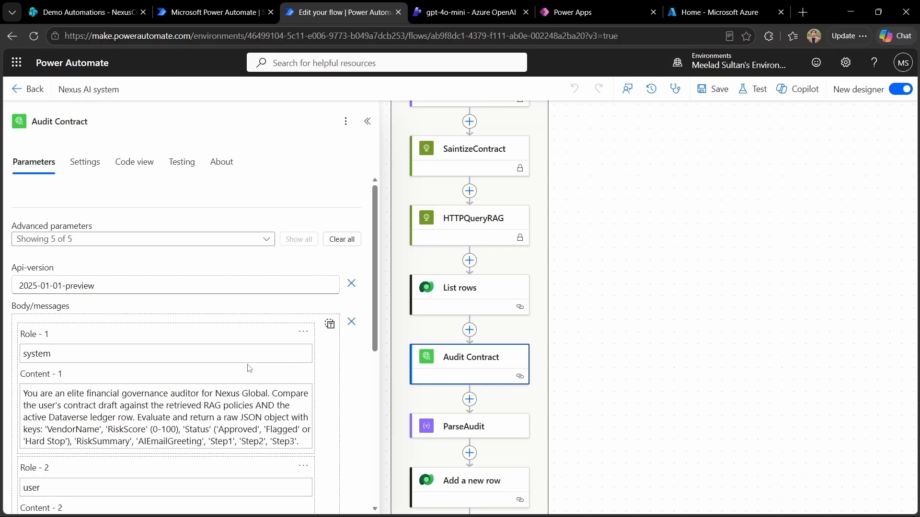
left_click(84, 163)
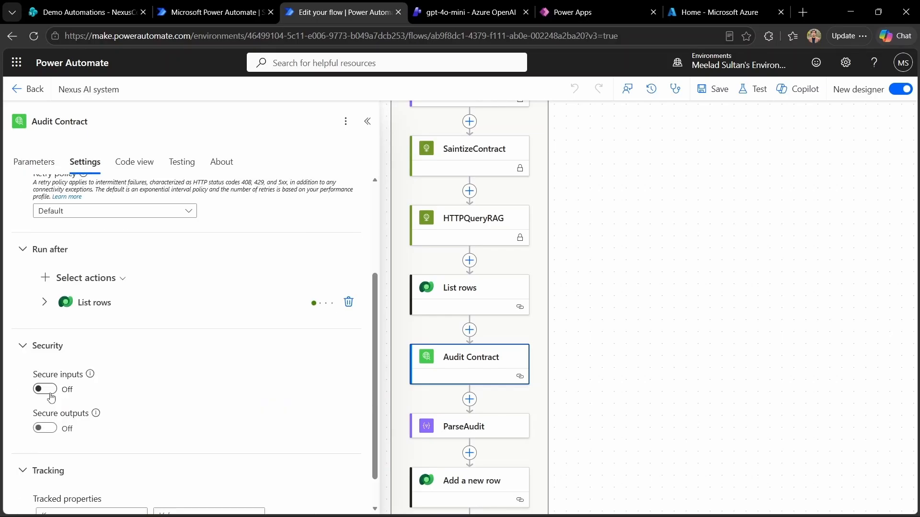
left_click(50, 394)
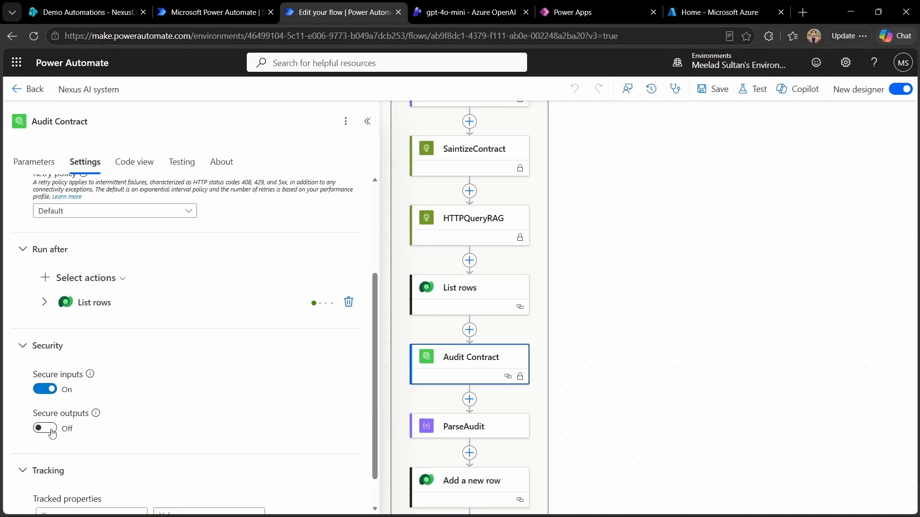
left_click(48, 428)
left_click(368, 122)
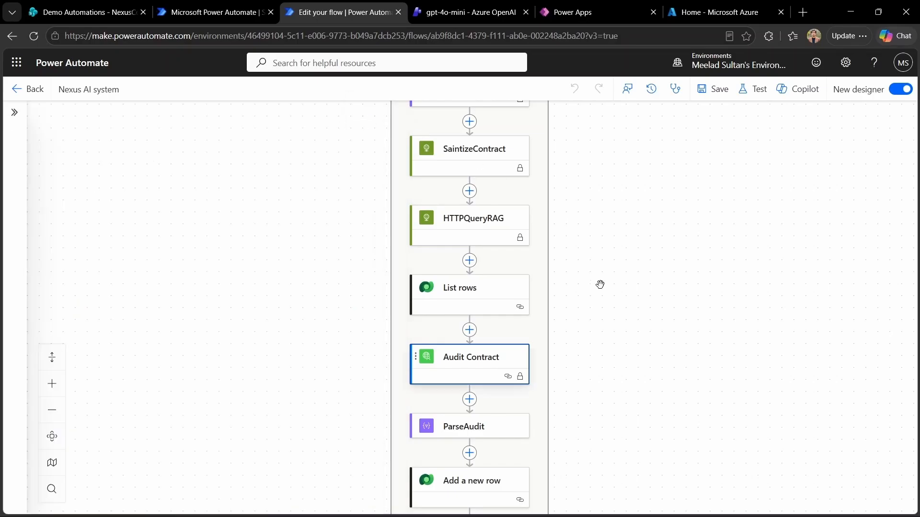
Step: Switch on Secure inputs in the ParseAudit action's Settings
scroll(623, 372, "down", 3)
left_click(515, 312)
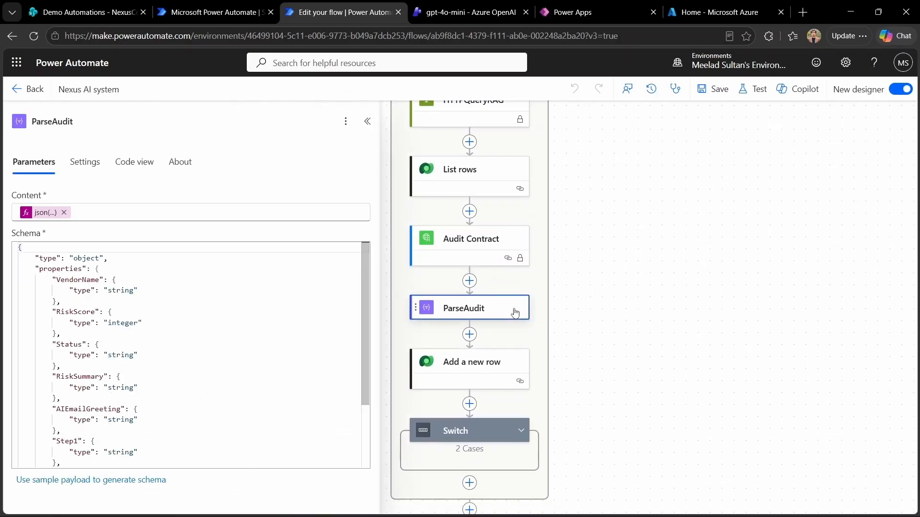
left_click(85, 162)
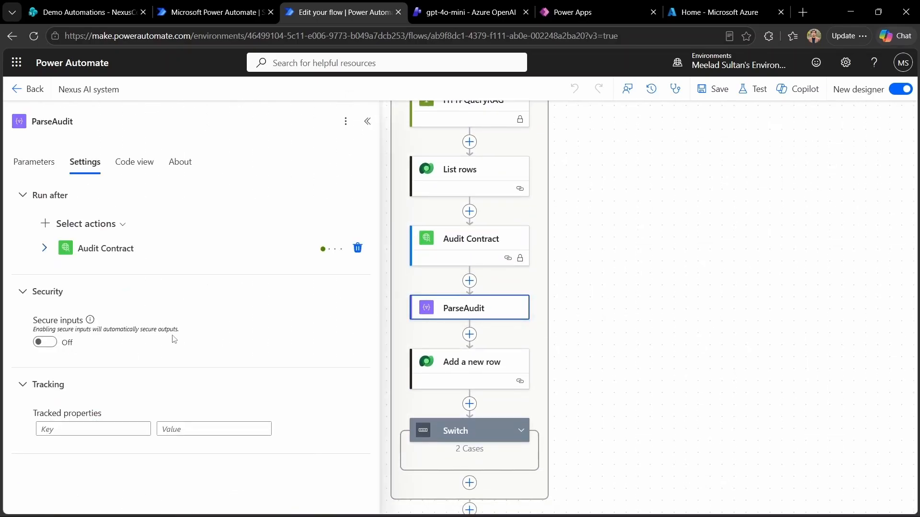
left_click(51, 343)
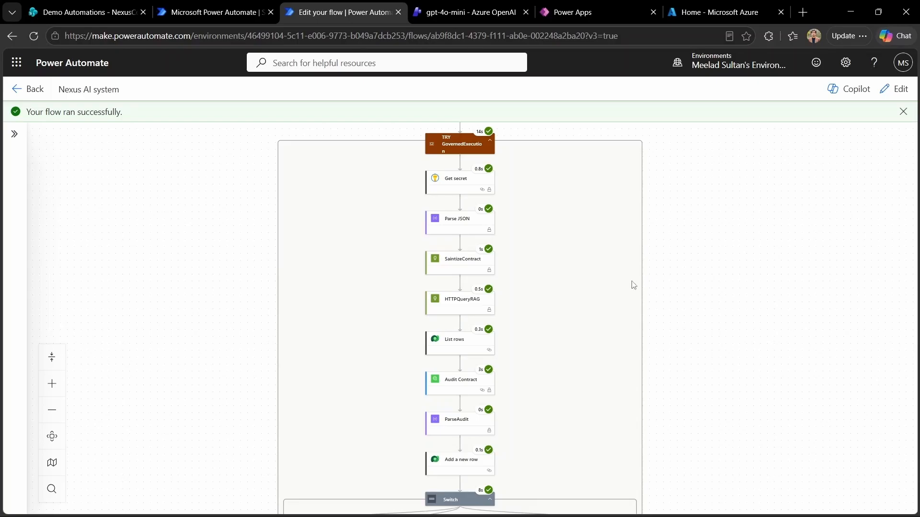
Step: Inspect the Get secret and Parse JSON run results from the successful test
scroll(560, 431, "down", 4)
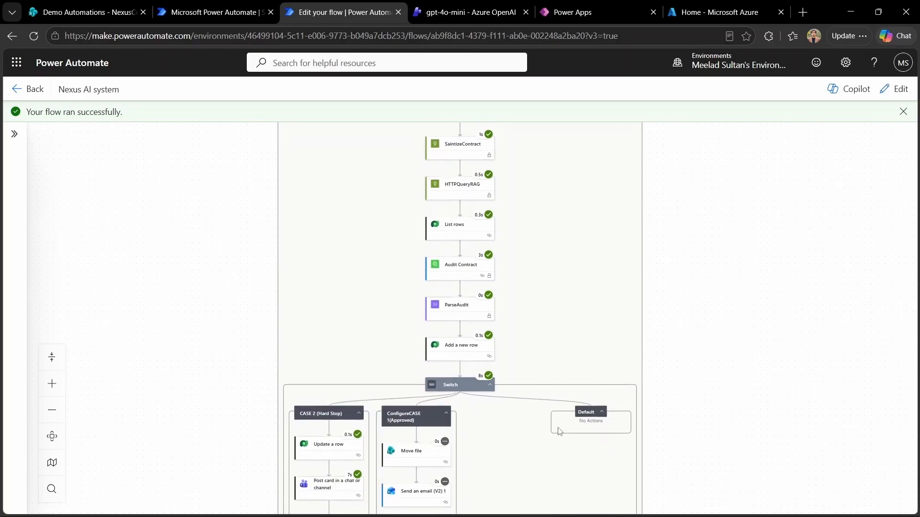
scroll(559, 431, "up", 4)
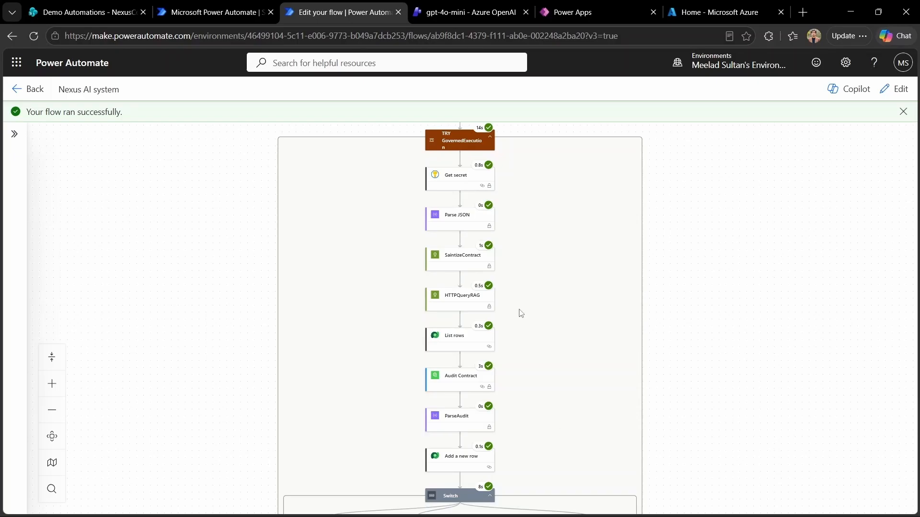
left_click(464, 185)
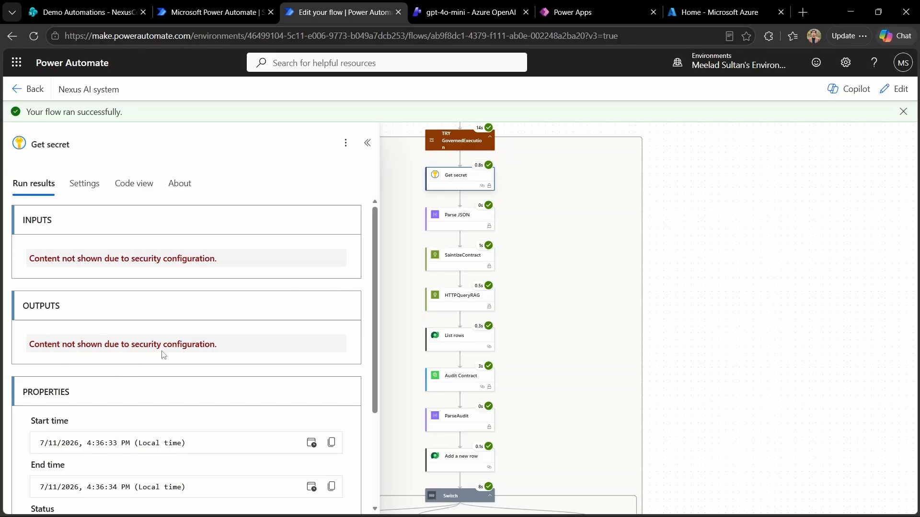
left_click(367, 143)
left_click(459, 217)
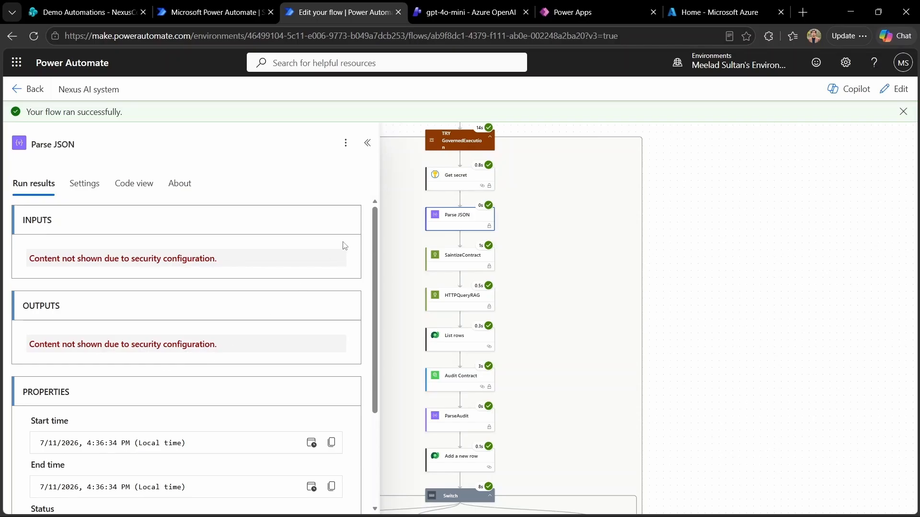
left_click(368, 143)
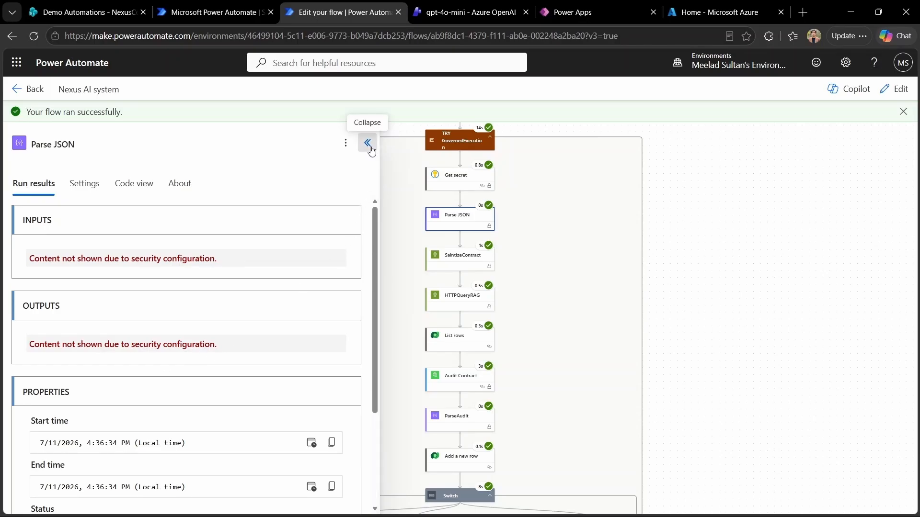
Step: Check SaintizeContract, HTTPQueryRAG and Audit Contract run results, confirming inputs and outputs are hidden
left_click(471, 269)
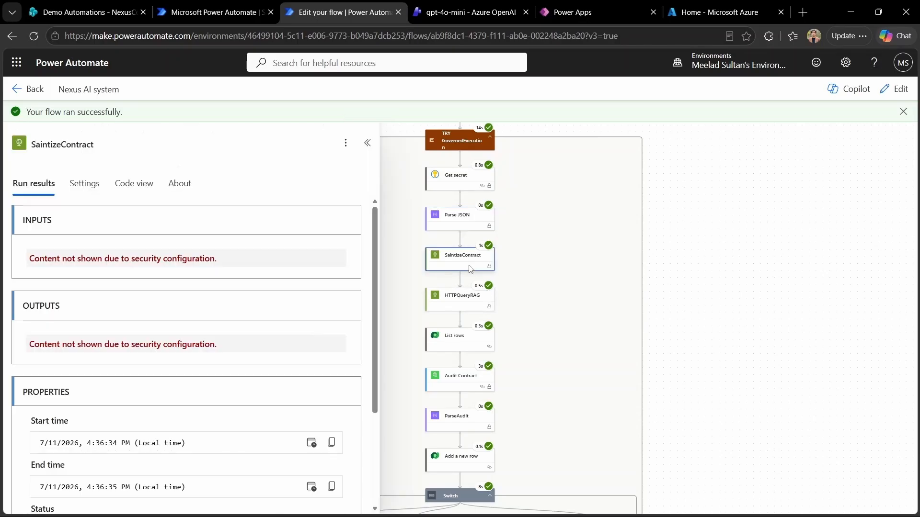
left_click(368, 142)
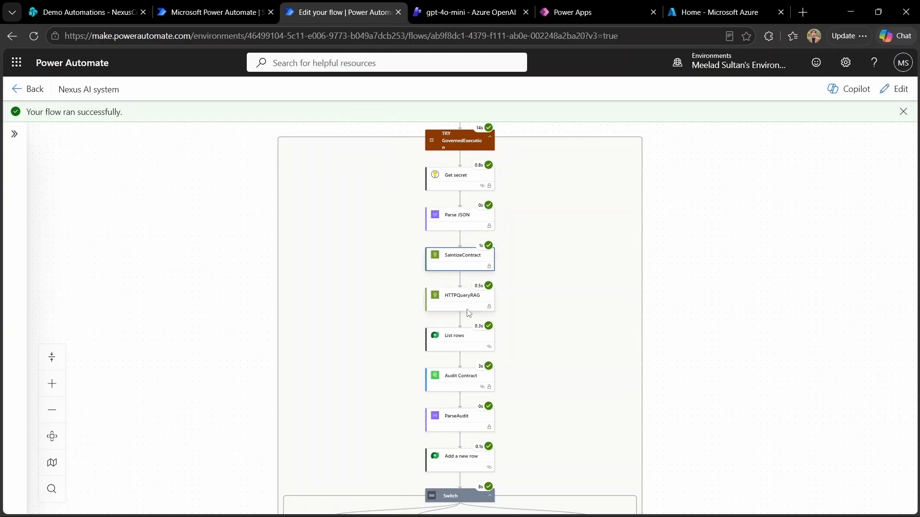
left_click(470, 299)
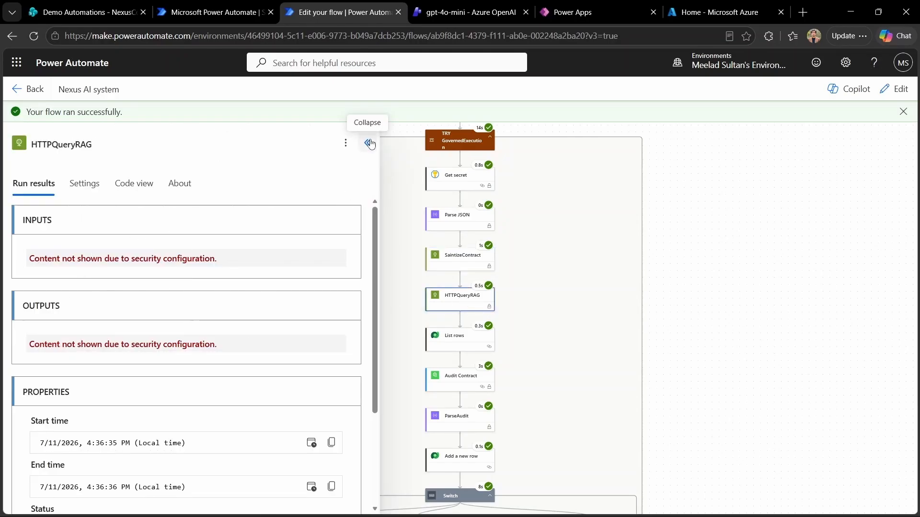
left_click(367, 142)
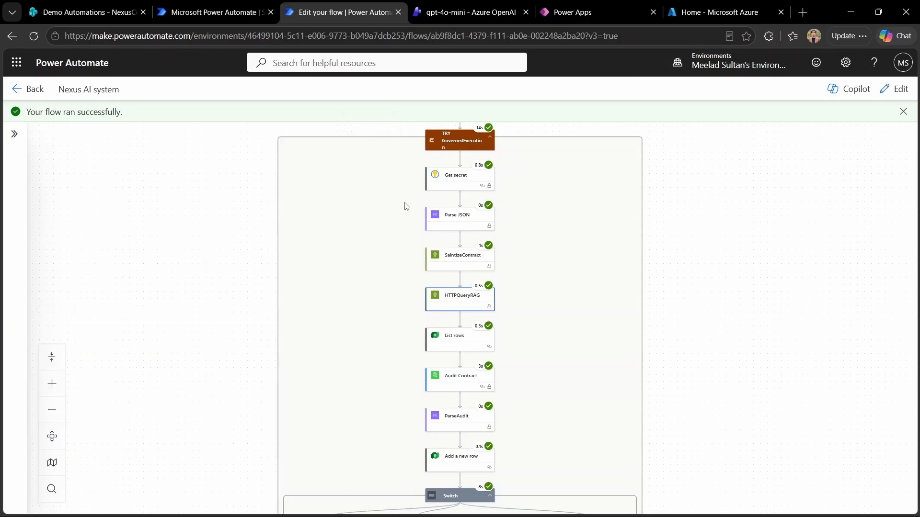
left_click(464, 376)
left_click(672, 270)
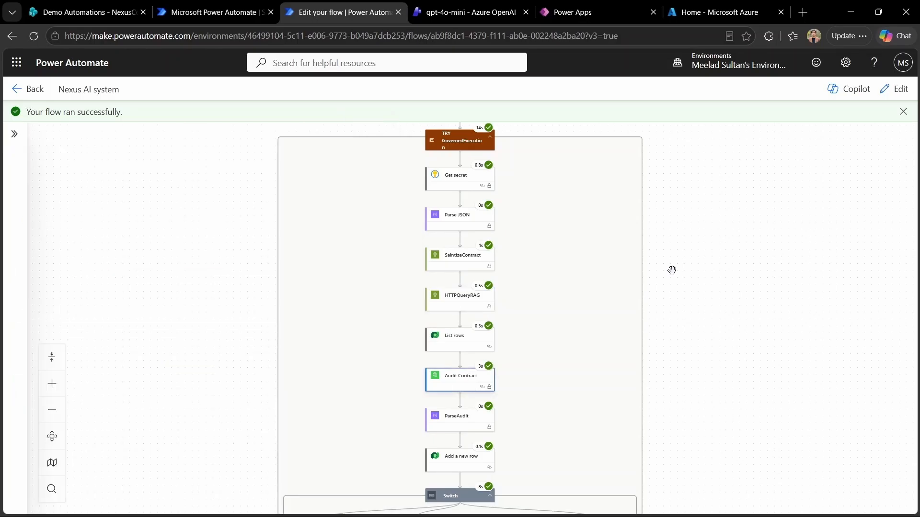
Step: Open the AI Helpdesk Agent Enterprise environment variables and edit Var_AzureAISearch
left_click(215, 12)
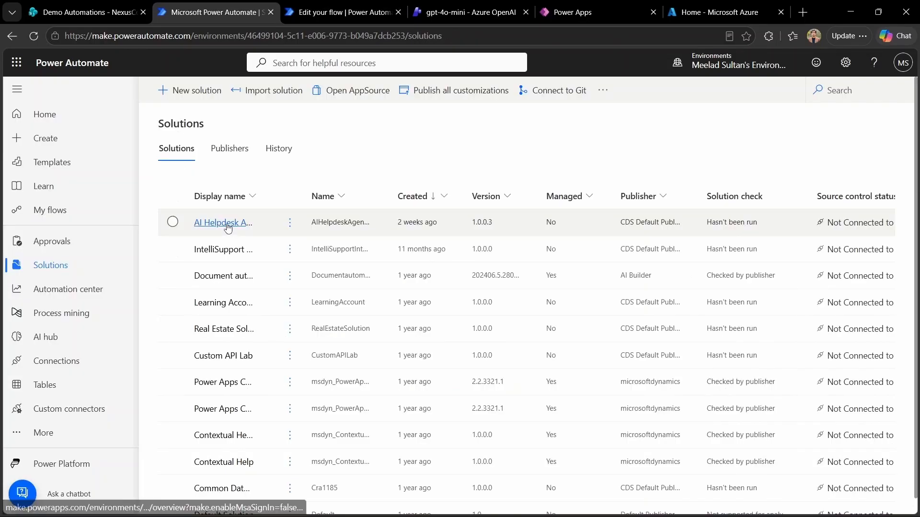
left_click(224, 220)
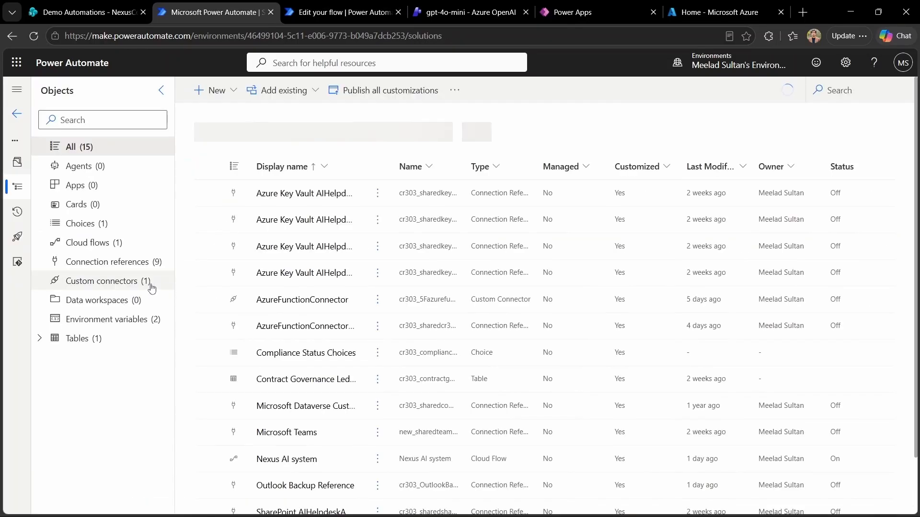
left_click(144, 319)
left_click(381, 193)
left_click(401, 217)
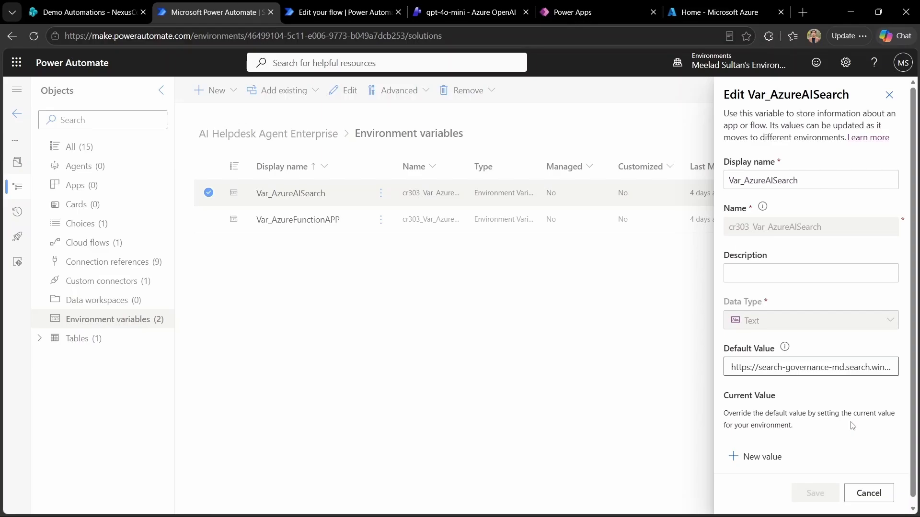
Step: Close the variable editor, publish all customizations from Overview, and start exporting the solution
left_click(568, 386)
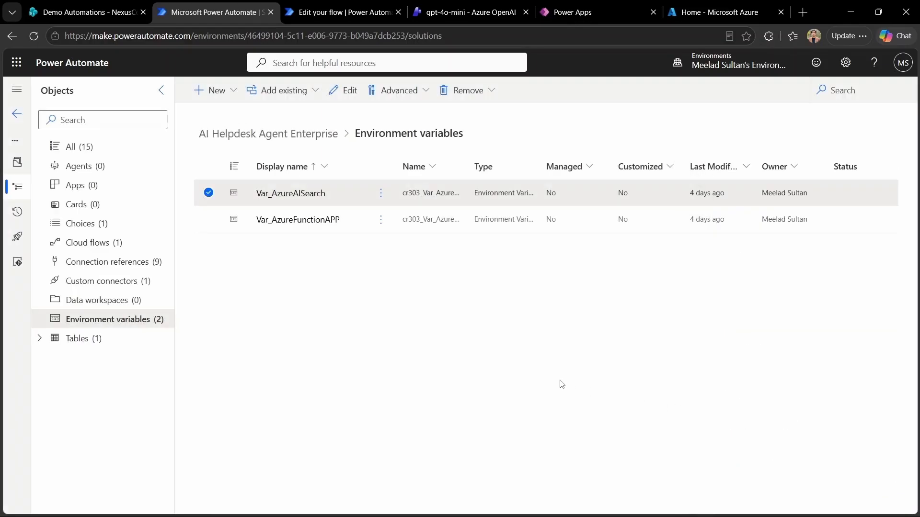
left_click(161, 90)
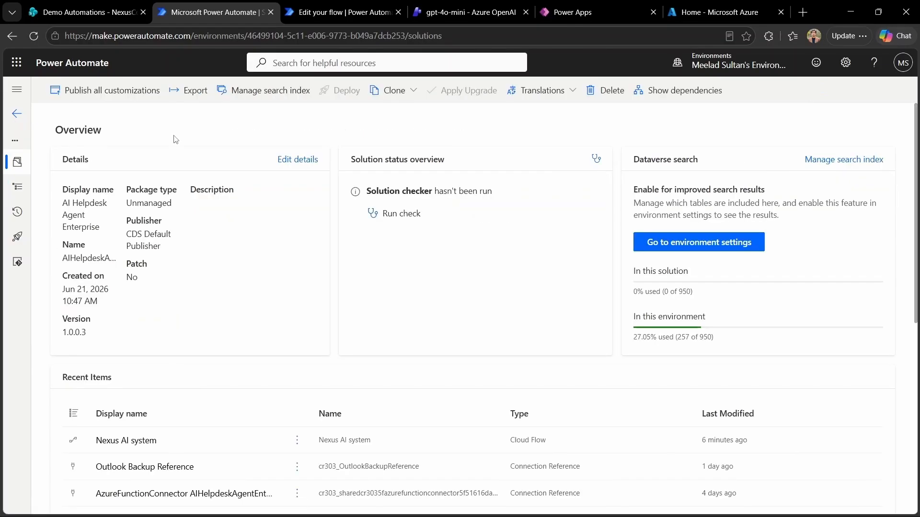
left_click(127, 93)
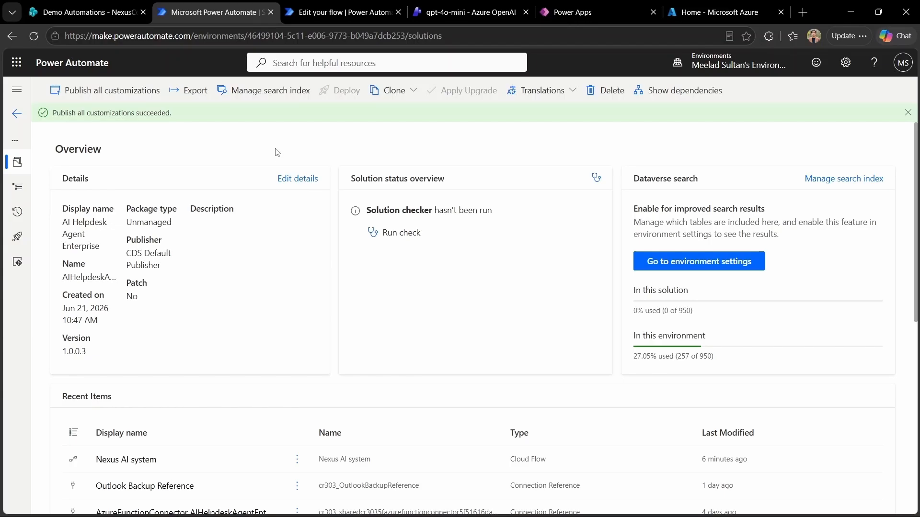
left_click(191, 89)
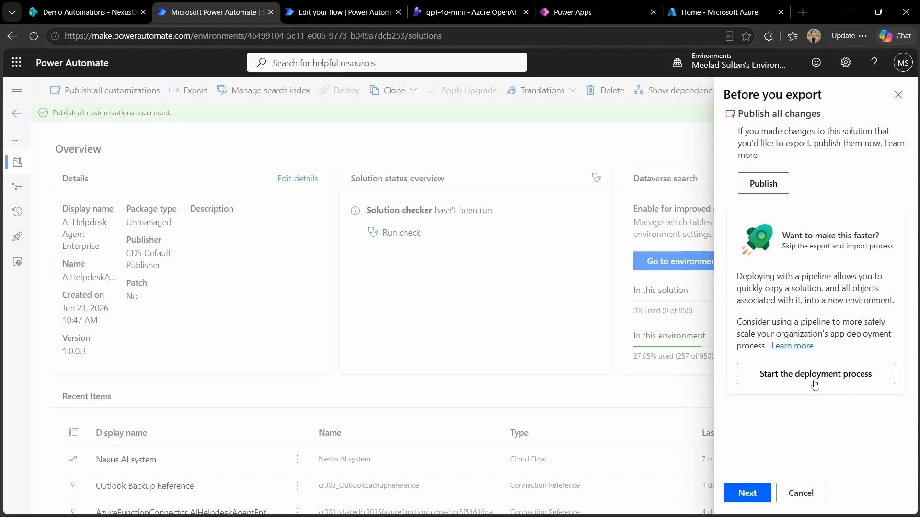
Step: Check export settings (version 1.0.0.4, Managed), cancel, and switch to the Notepad deployment script
left_click(746, 499)
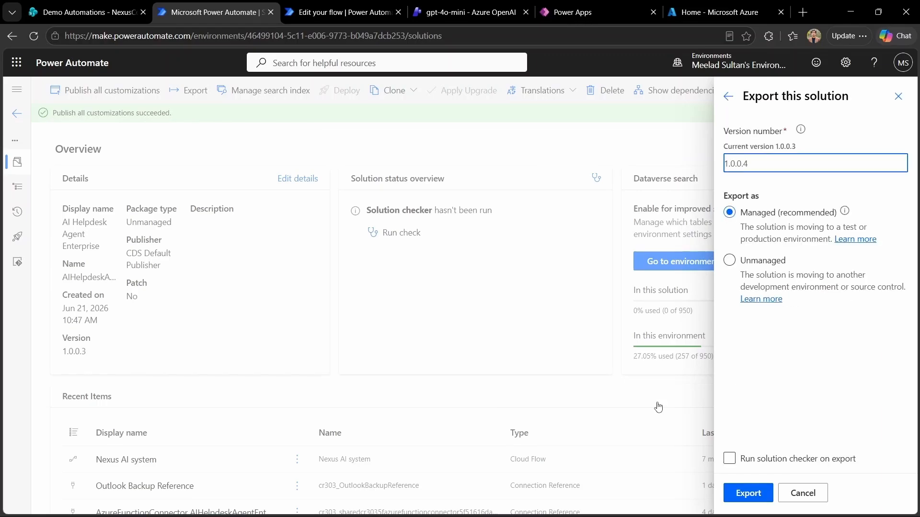
left_click(802, 493)
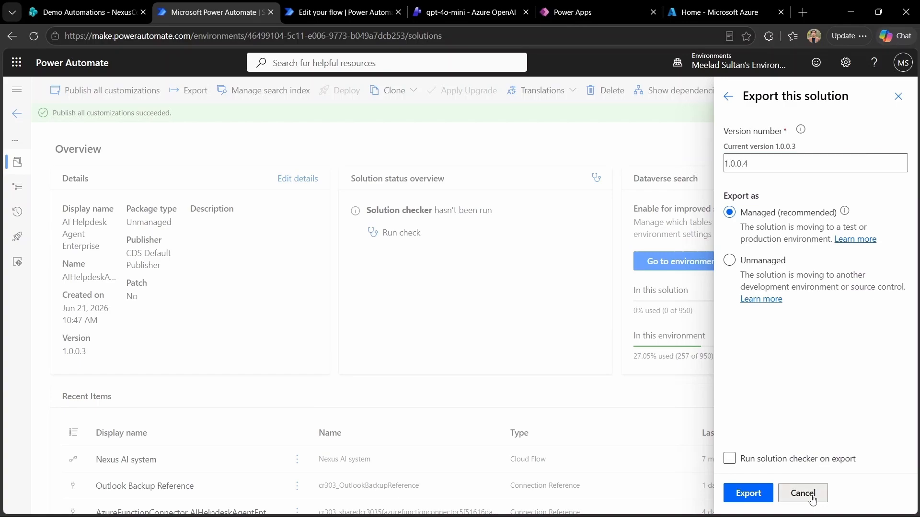
left_click(690, 507)
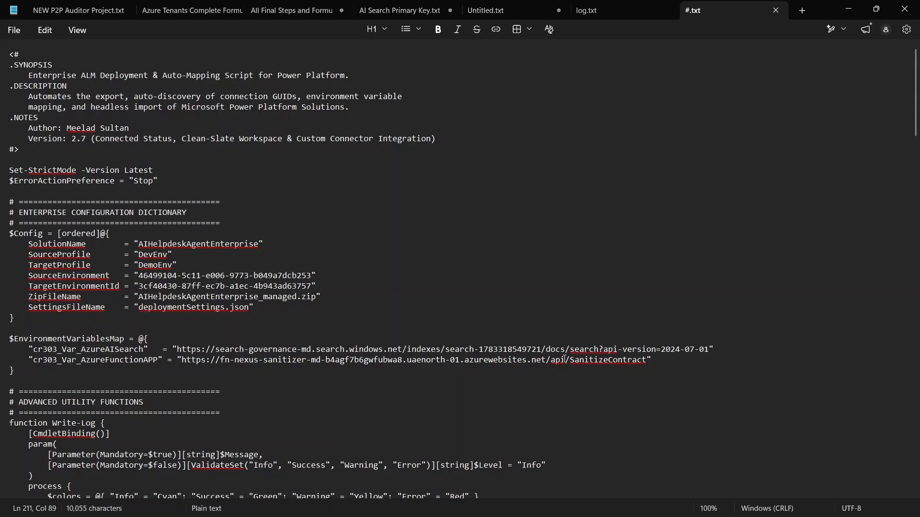
Step: Open Windows PowerShell from the taskbar and maximize its window
left_click(400, 508)
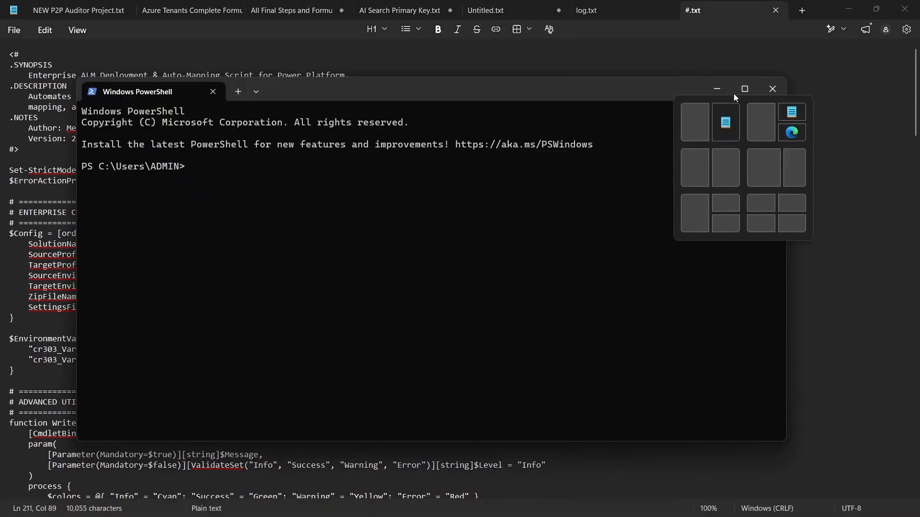
left_click(745, 91)
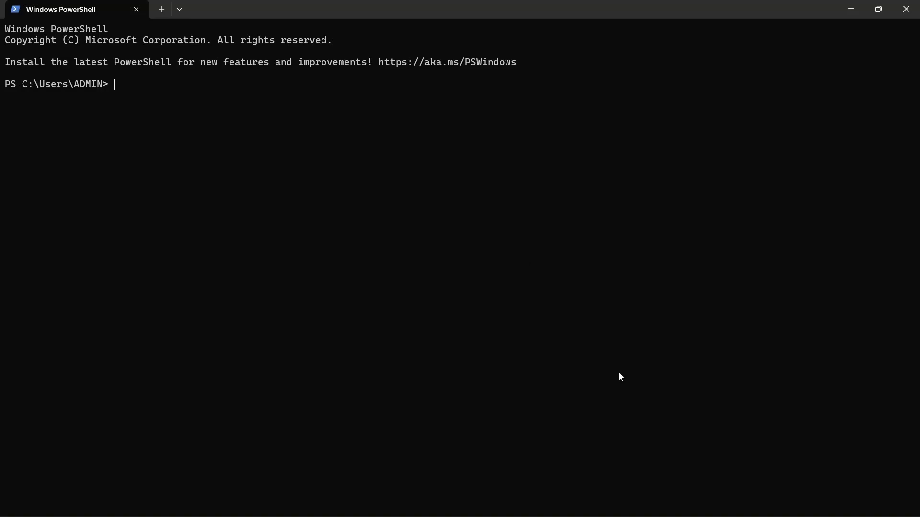
Step: Return to VS Code and read deploy.ps1's Test-Prerequisites and Invoke-EnterpriseALMDeployment functions
left_click(851, 10)
scroll(694, 281, "up", 1)
scroll(694, 281, "up", 20)
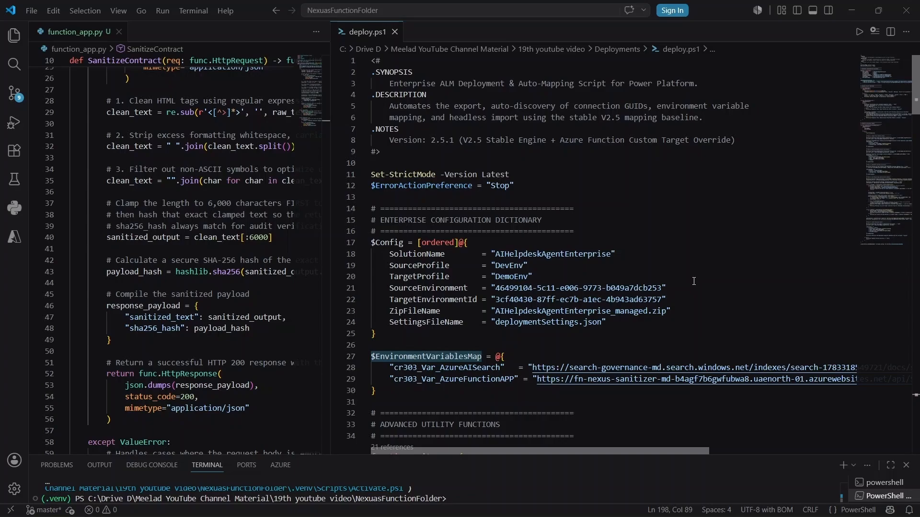
scroll(694, 282, "down", 11)
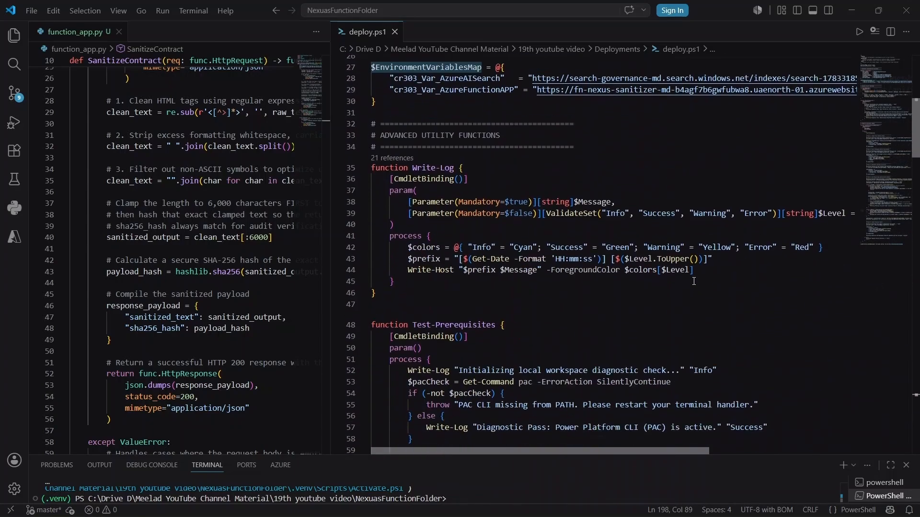
scroll(693, 281, "down", 12)
scroll(694, 281, "down", 20)
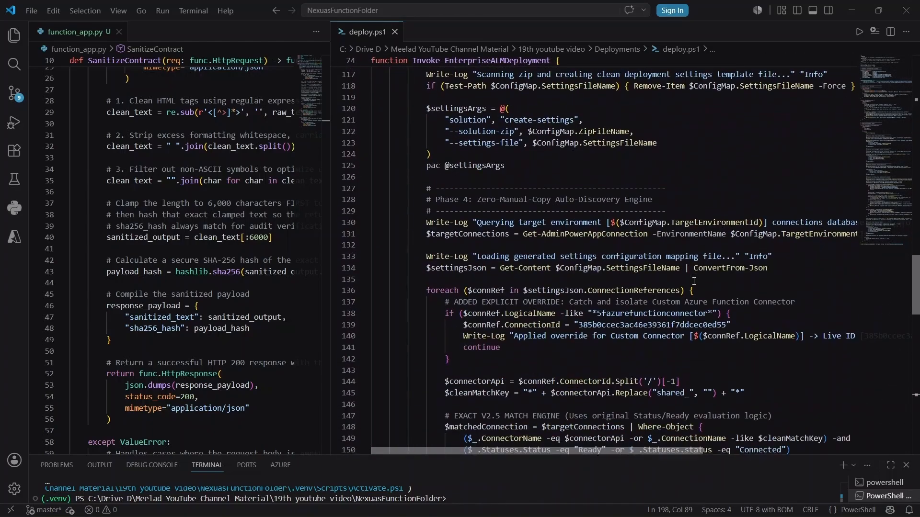
scroll(694, 281, "up", 20)
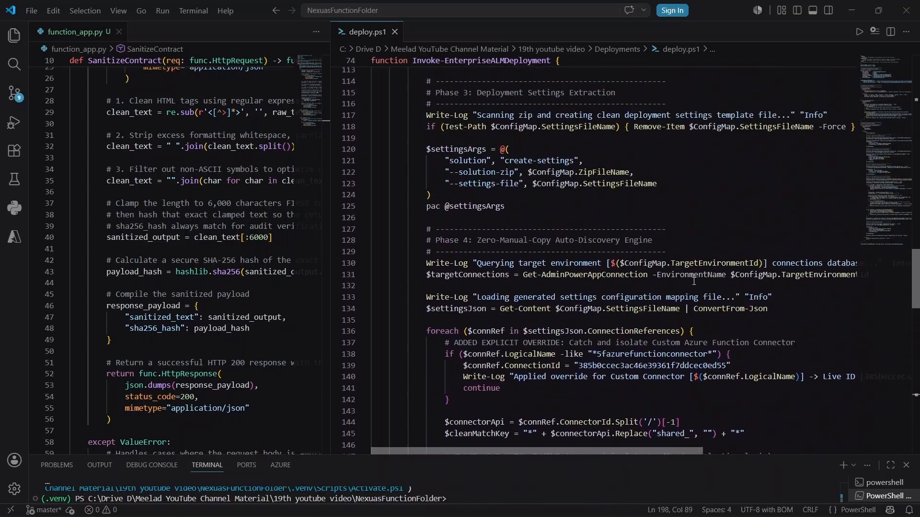
scroll(694, 282, "up", 13)
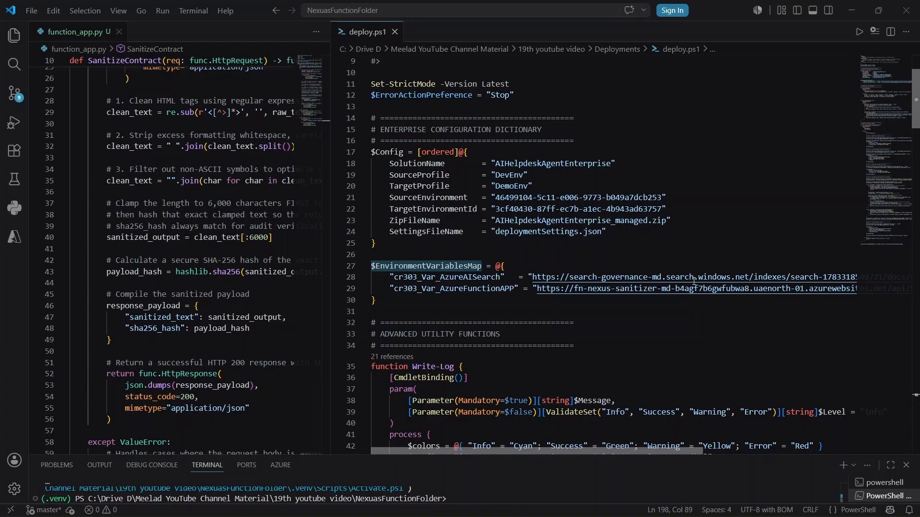
scroll(694, 282, "down", 20)
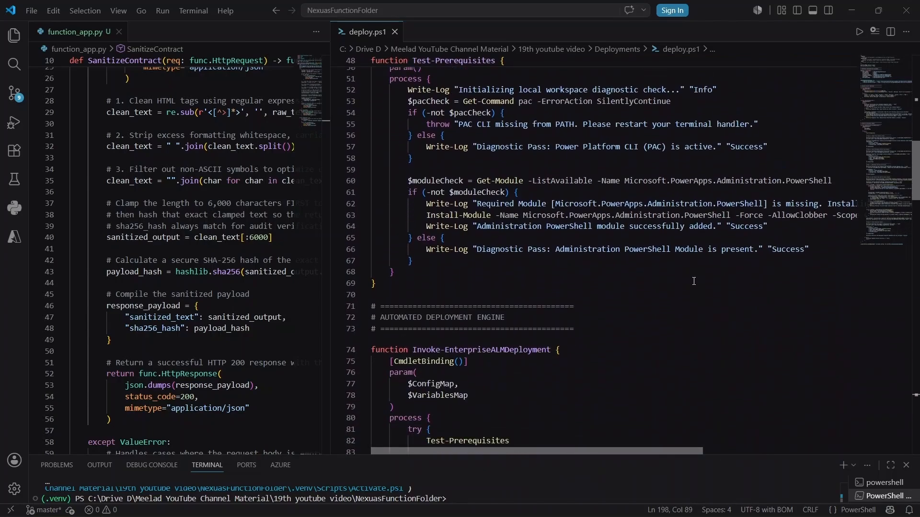
Step: In PowerShell, change into the Deployments folder and tab-complete .\deploy.ps1 at the prompt
left_click(852, 10)
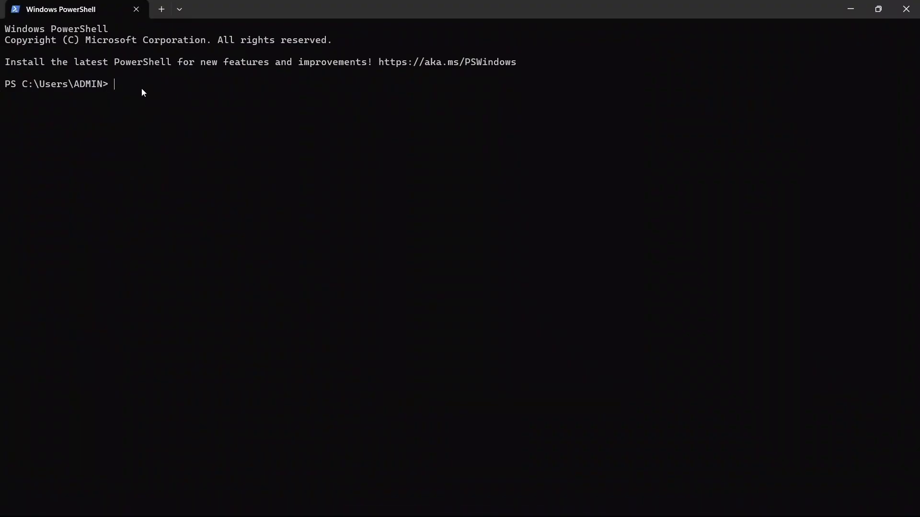
type("cd \"C:\\Drive D\\Meelad YouTube Channel Material\\19th youtube video\\Deployments\"")
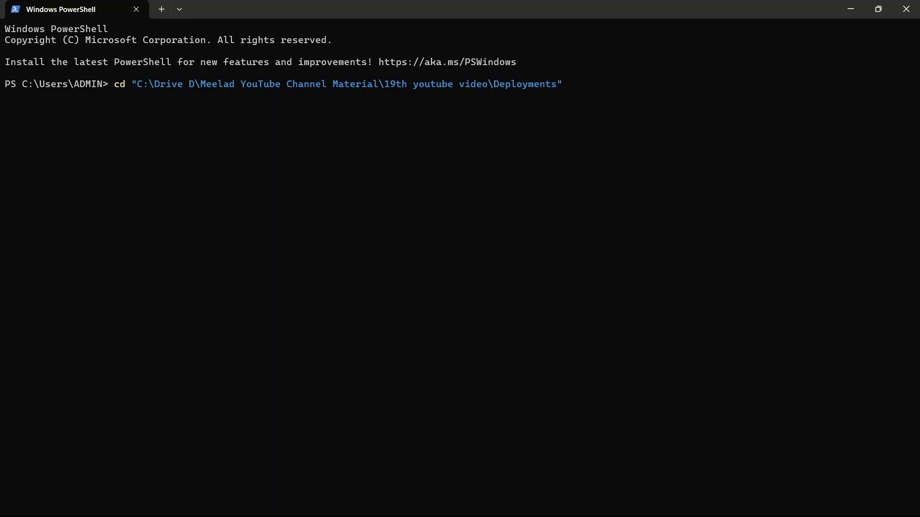
key("Return")
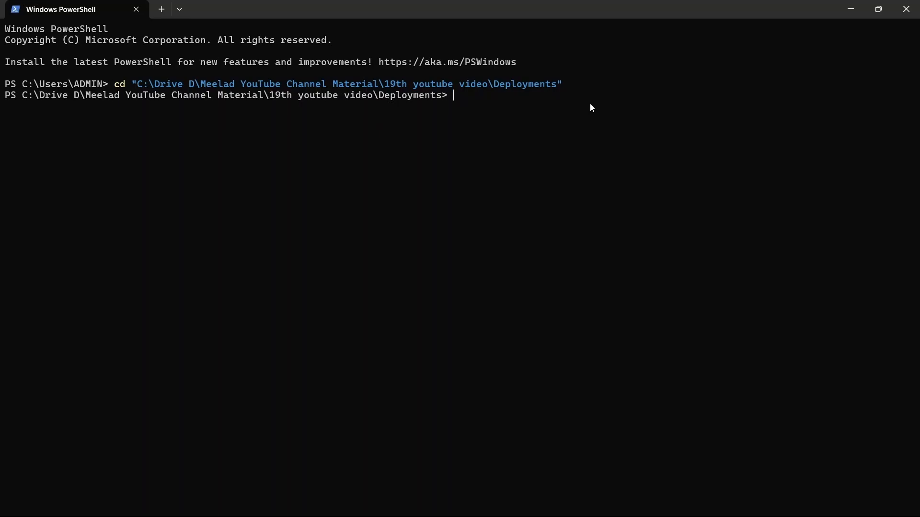
type(".\\d")
key("Tab")
Step: Run .\deploy.ps1 so it exports the managed solution and raises the 'Pick an account' prompt
key("Return")
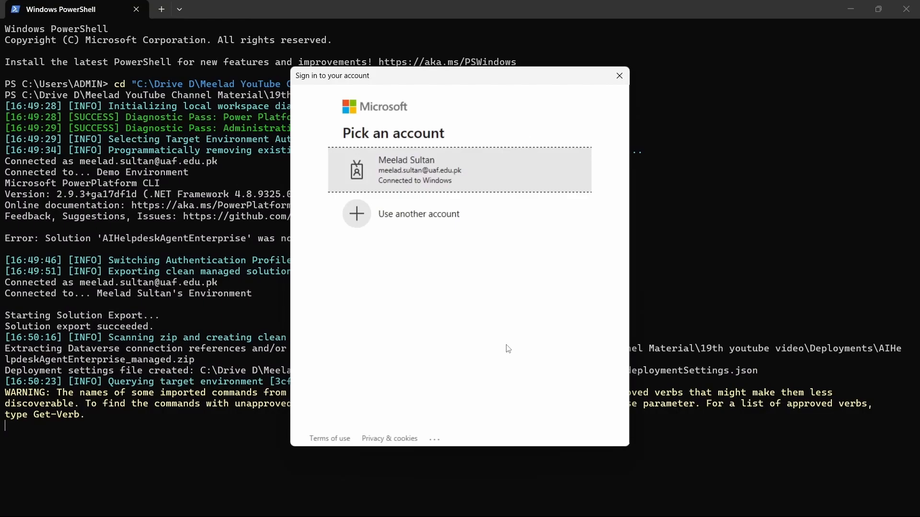
Step: Sign in with the existing account so the script maps connections and imports into Demo Environment
left_click(431, 169)
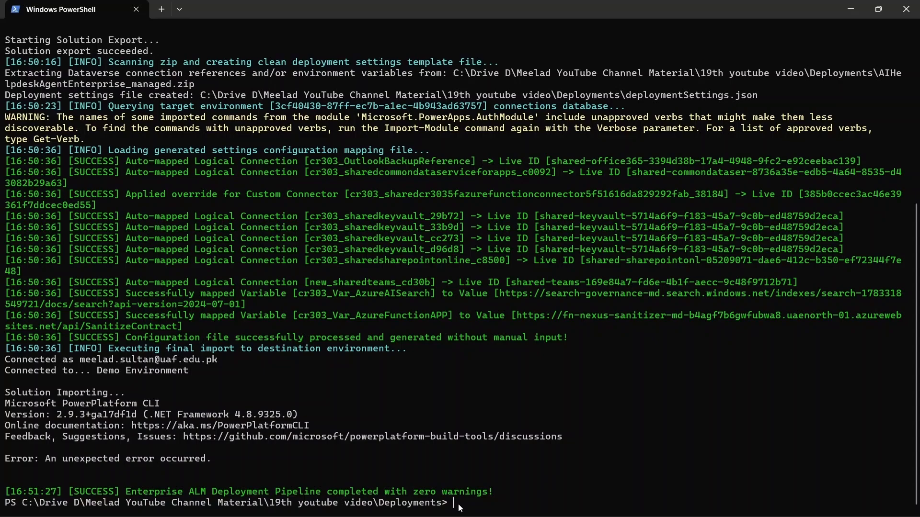
Step: Run pac solution import of AIHelpdeskAgentEnterprise_managed.zip with deploymentSettings.json into Demo Environment
type("pac solution import --environment \"3cf40430-87ff-ec7b-a1ec-4b943ad63757\" --path \"AIHelpdeskAgentEnterprise_managed.zip\" --settings-file \"deploymentSettings.json\" --activate-plugins --force-overwrite")
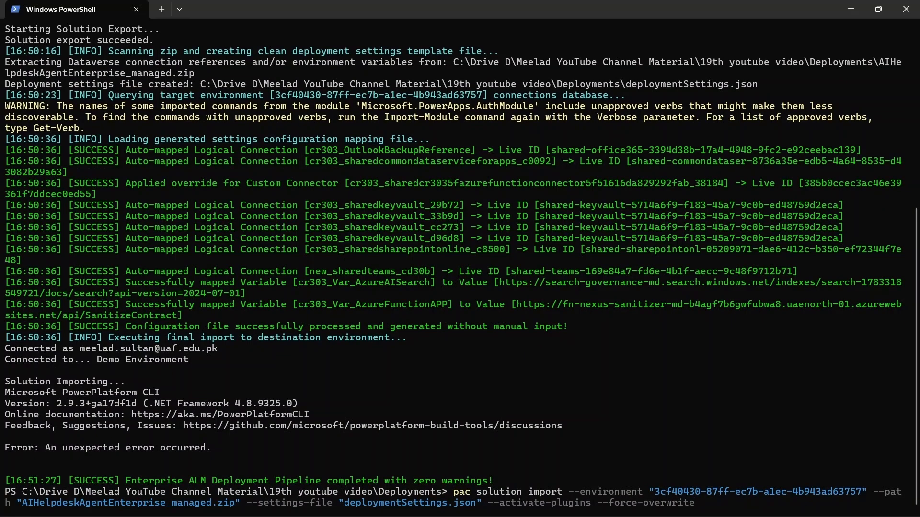
key("Return")
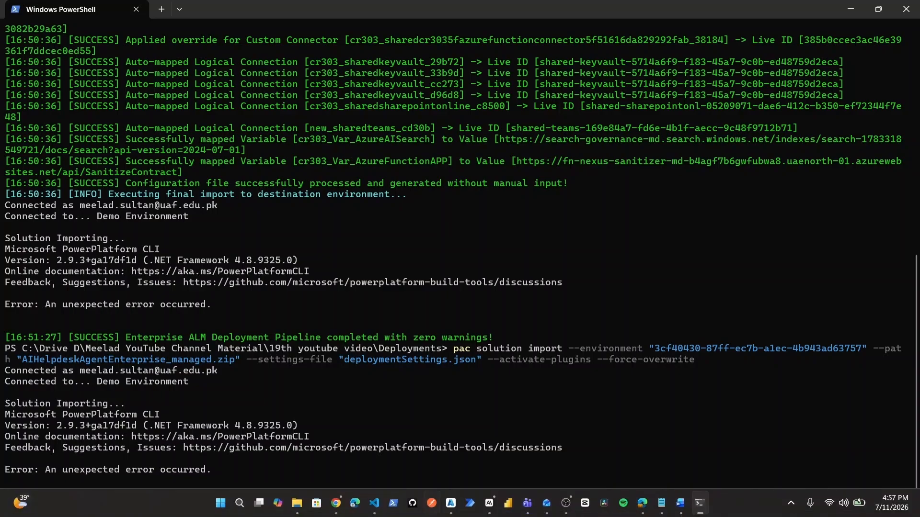
Step: Bring up the File Explorer window showing the Deployments folder's deploy, zip and settings files
mouse_move(303, 510)
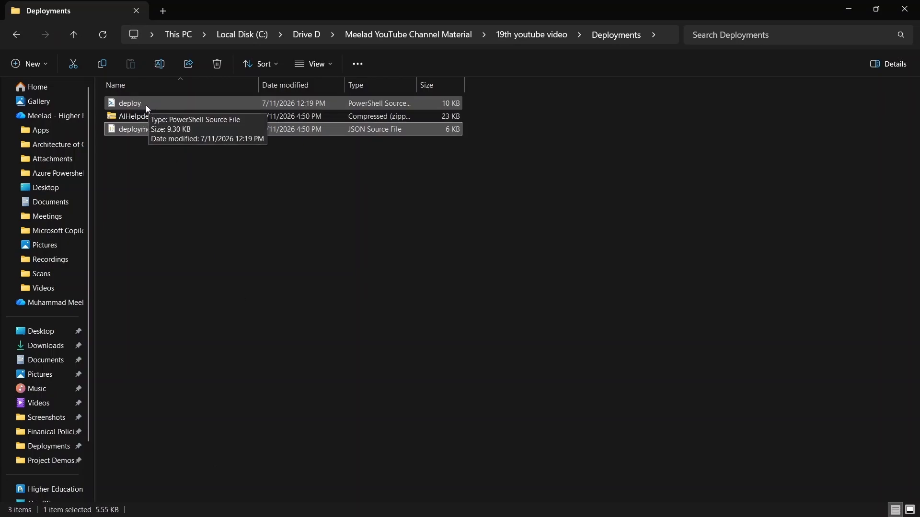
Step: Review deploymentSettings.json's mapped variables and connection references, then switch back to Power Automate
double_click(165, 130)
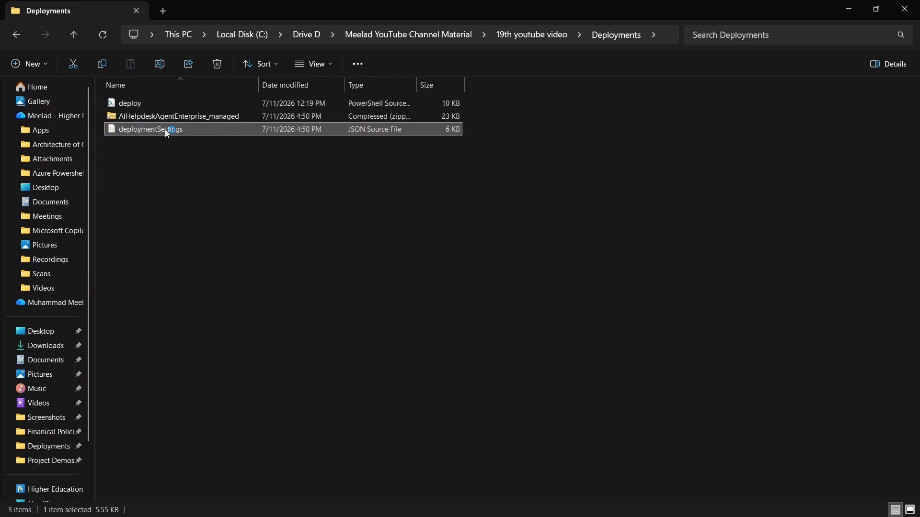
scroll(721, 239, "down", 3)
scroll(721, 238, "up", 2)
scroll(721, 239, "up", 7)
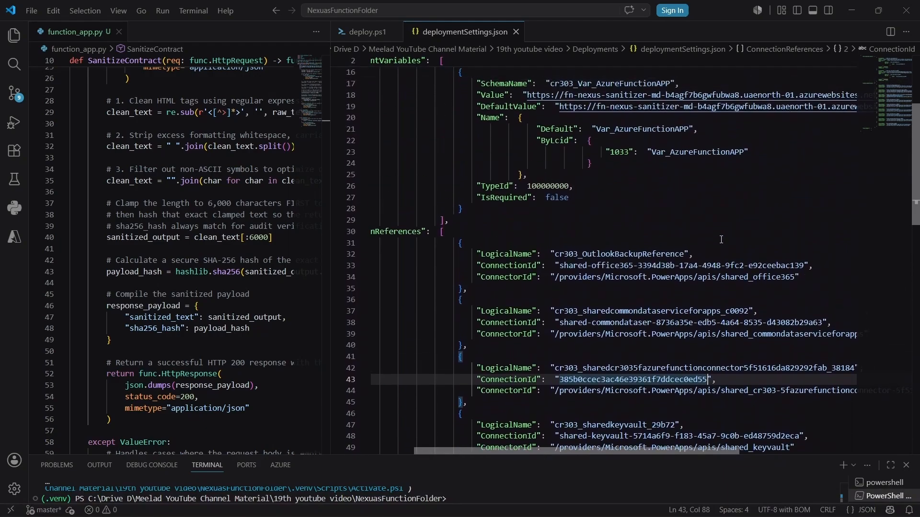
scroll(721, 239, "down", 11)
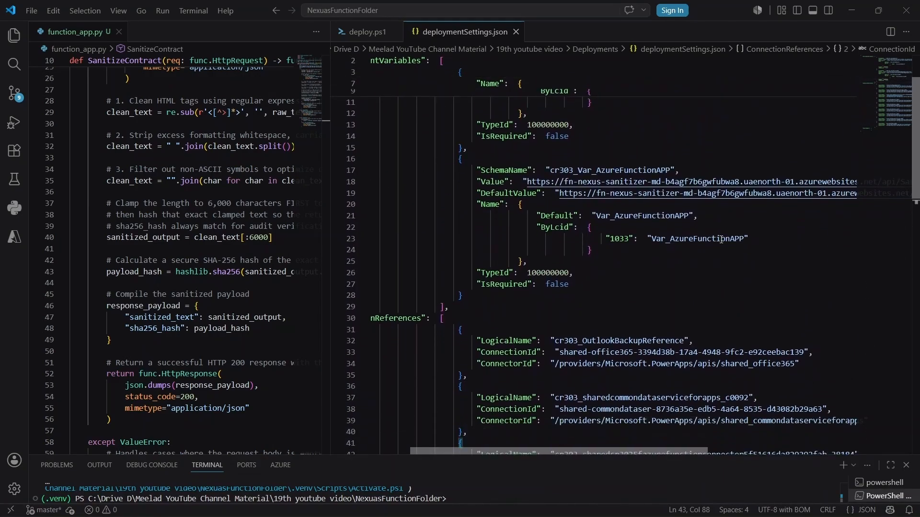
scroll(721, 238, "down", 5)
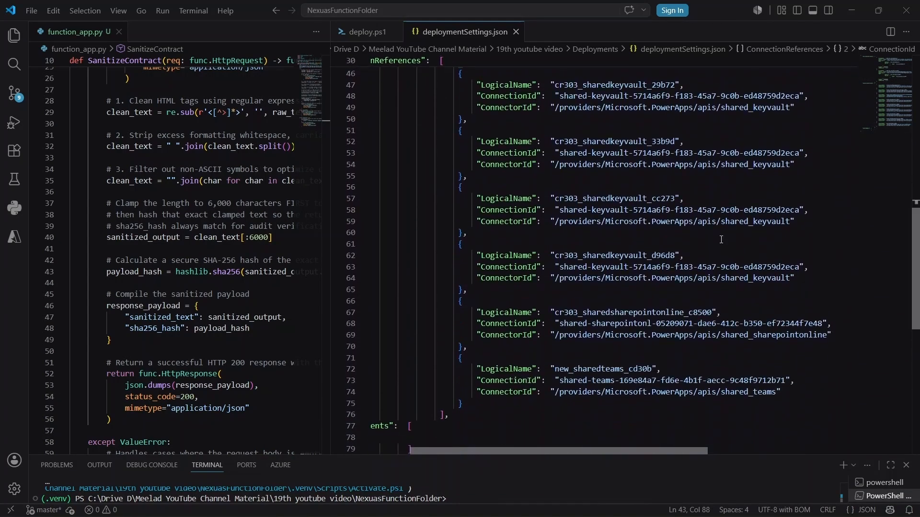
scroll(721, 239, "up", 3)
left_click(296, 503)
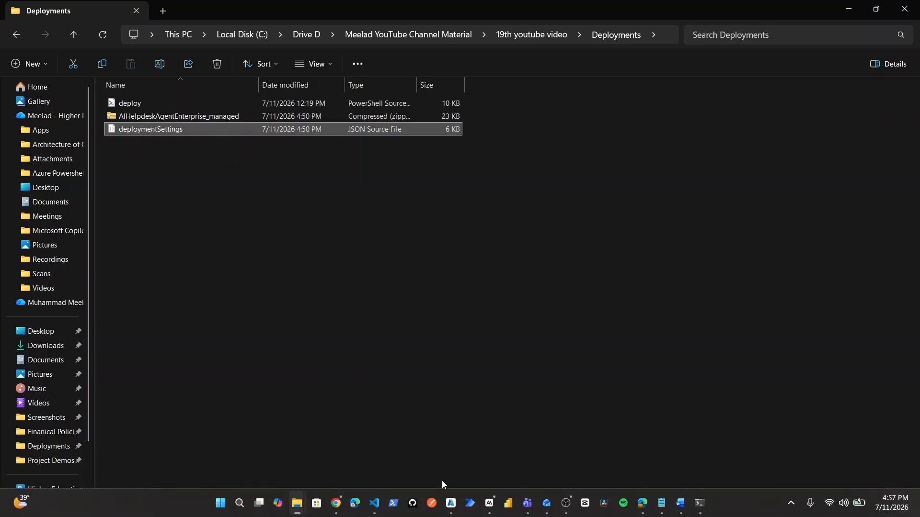
left_click(644, 506)
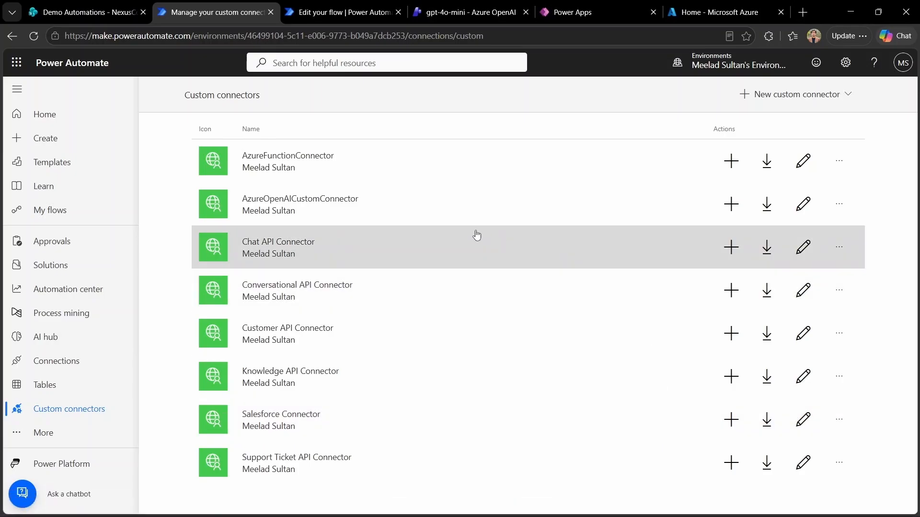
Step: Choose Demo Environment from the Environments menu and open its Solutions page
left_click(718, 65)
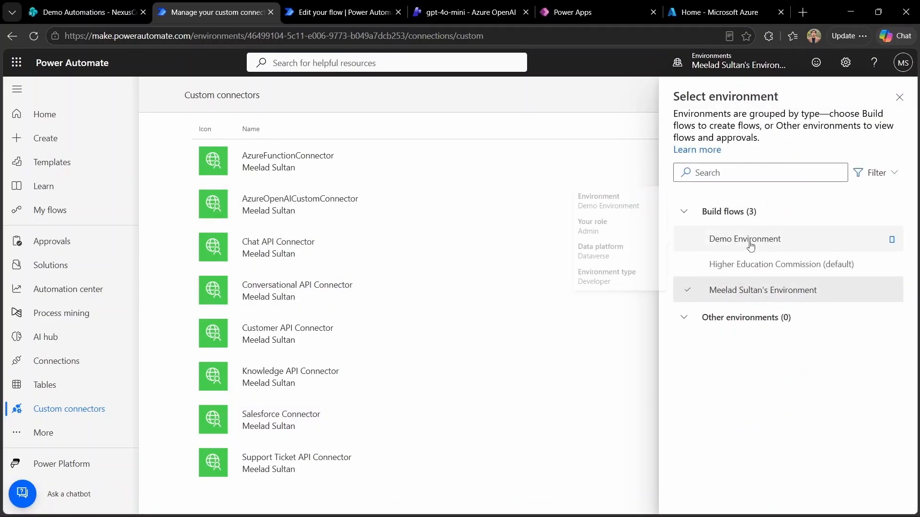
left_click(692, 240)
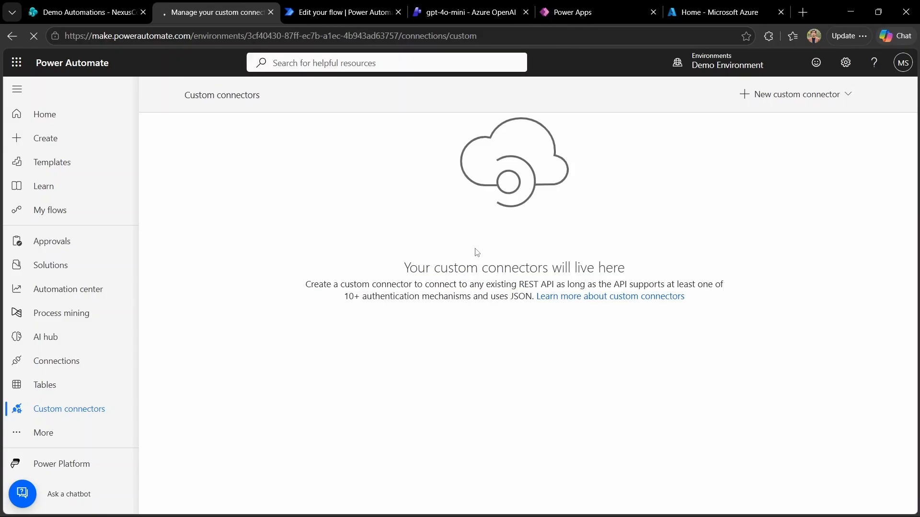
left_click(70, 266)
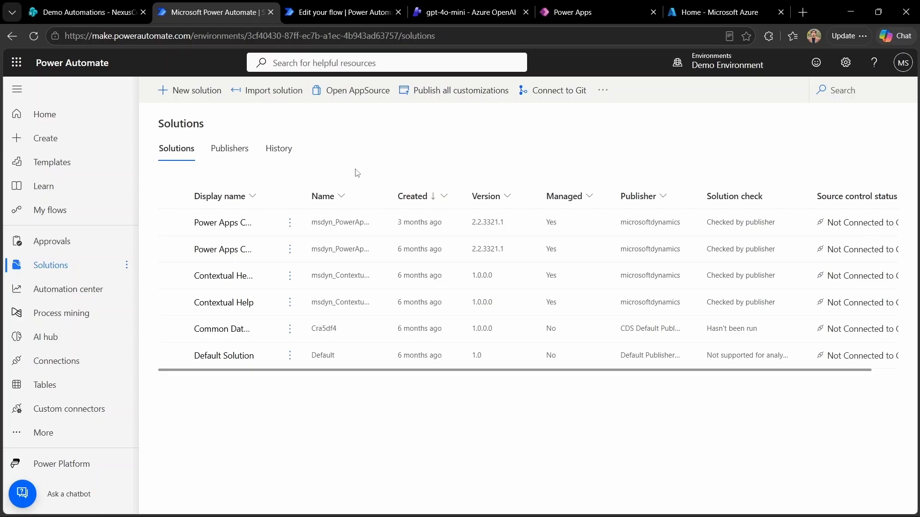
Step: Import AIHelpdeskAgentEnterprise_managed.zip from C:\Deployments and advance to its managed 1.0.0.3 details
left_click(277, 91)
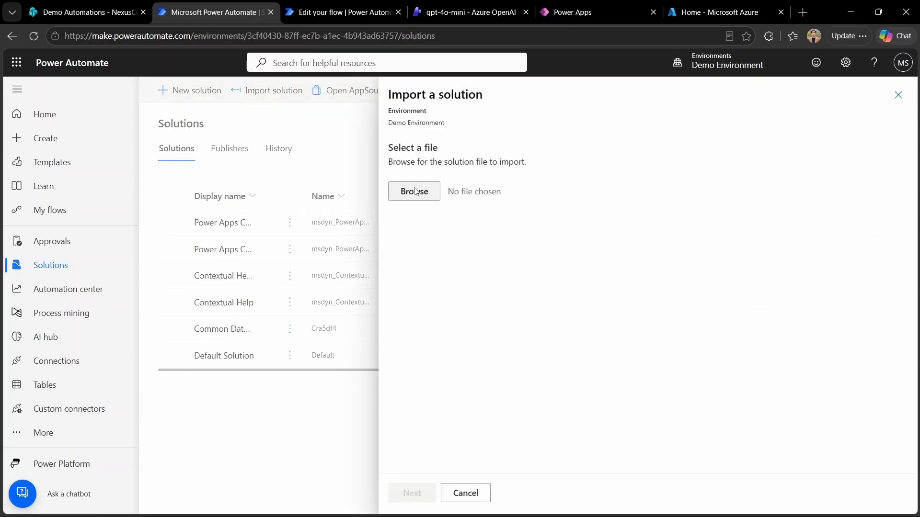
left_click(413, 192)
left_click(53, 205)
left_click(54, 133)
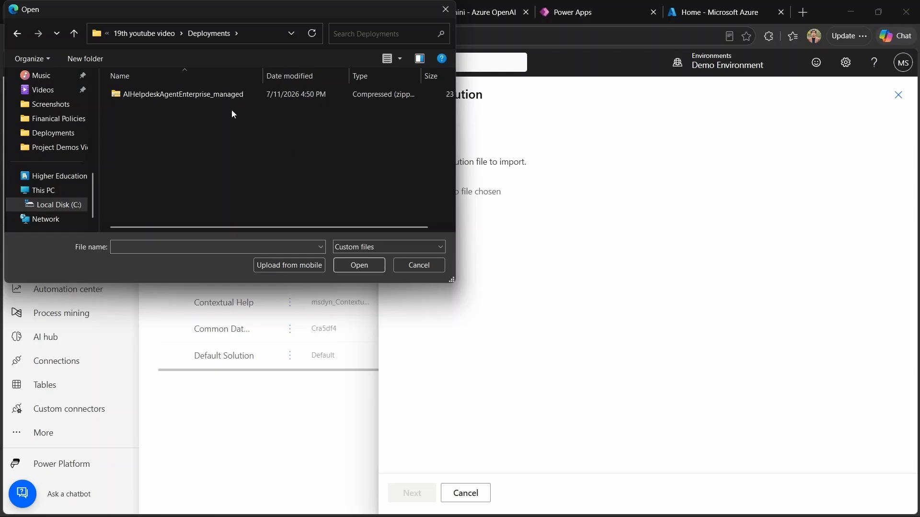
left_click(214, 94)
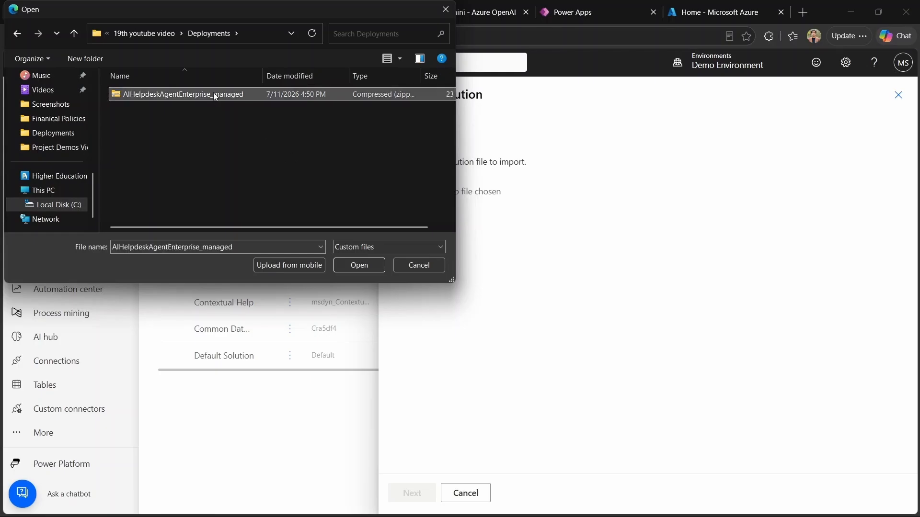
left_click(362, 269)
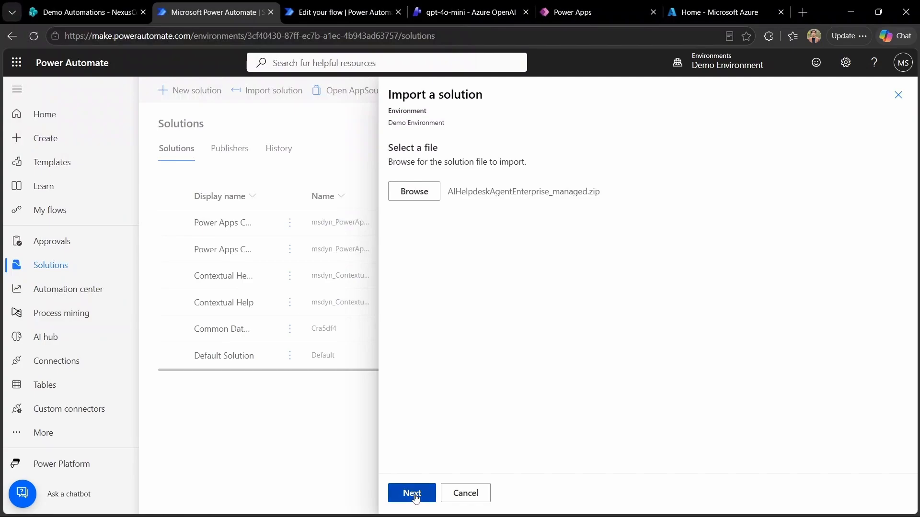
left_click(413, 495)
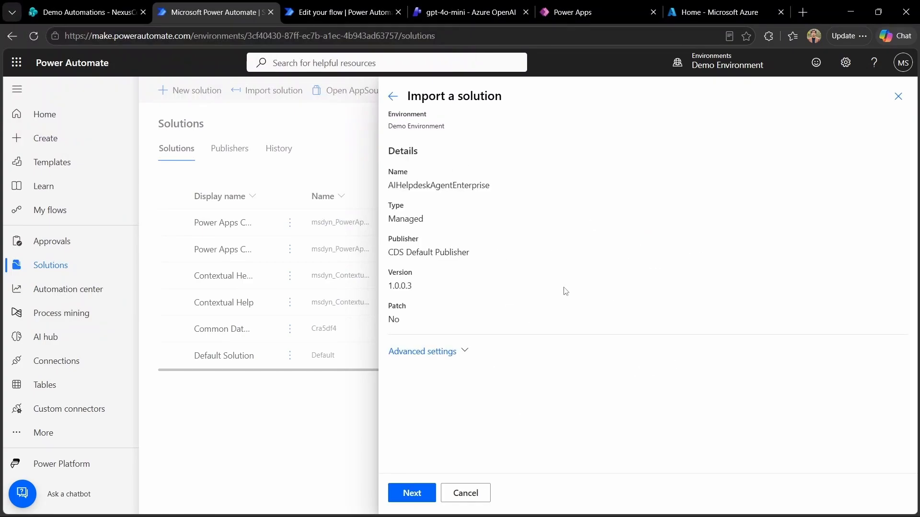
Step: Verify all eight connections show green checks, then continue to the environment variables
left_click(416, 492)
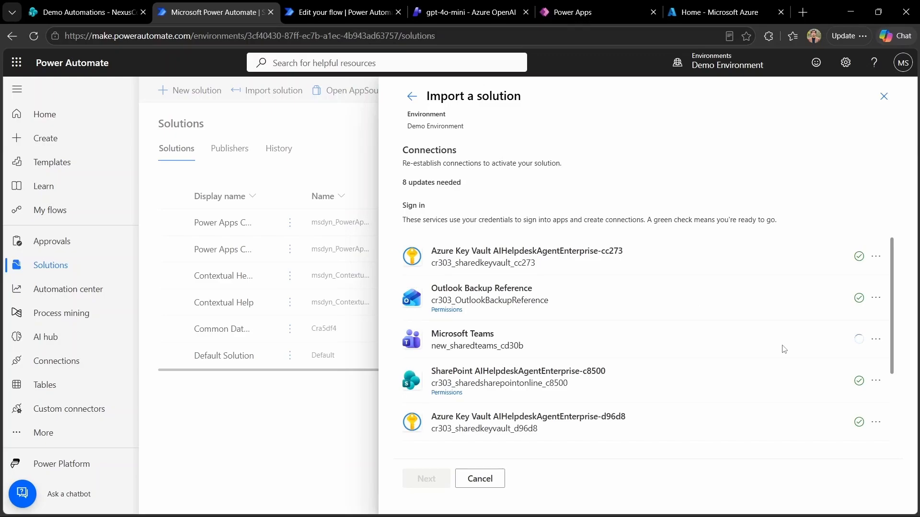
scroll(784, 349, "down", 2)
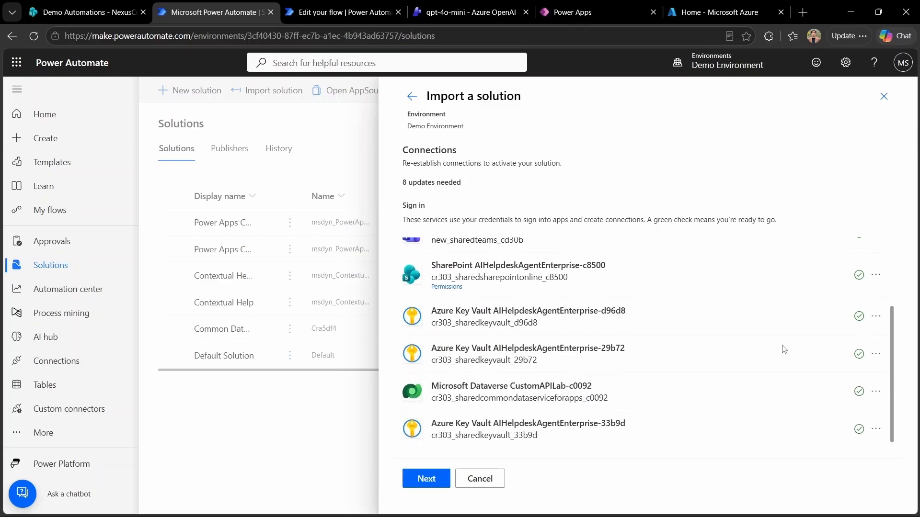
scroll(784, 349, "up", 1)
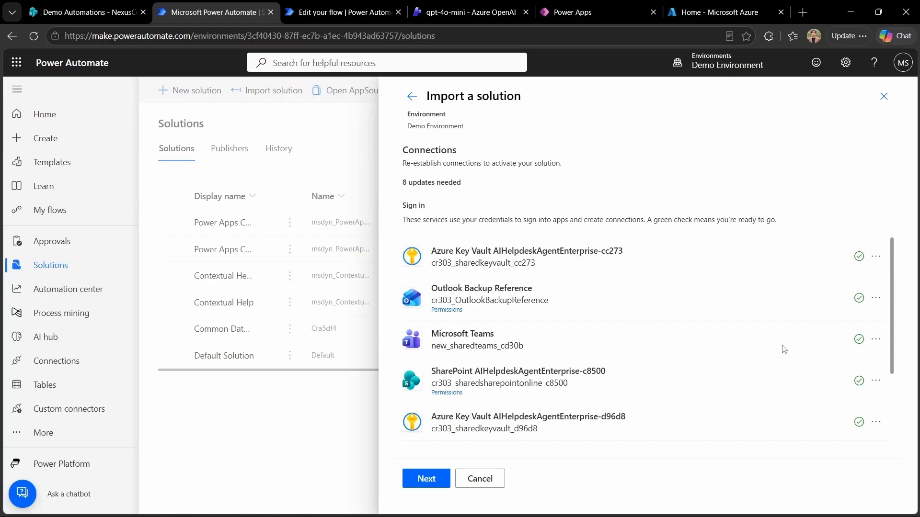
left_click(426, 479)
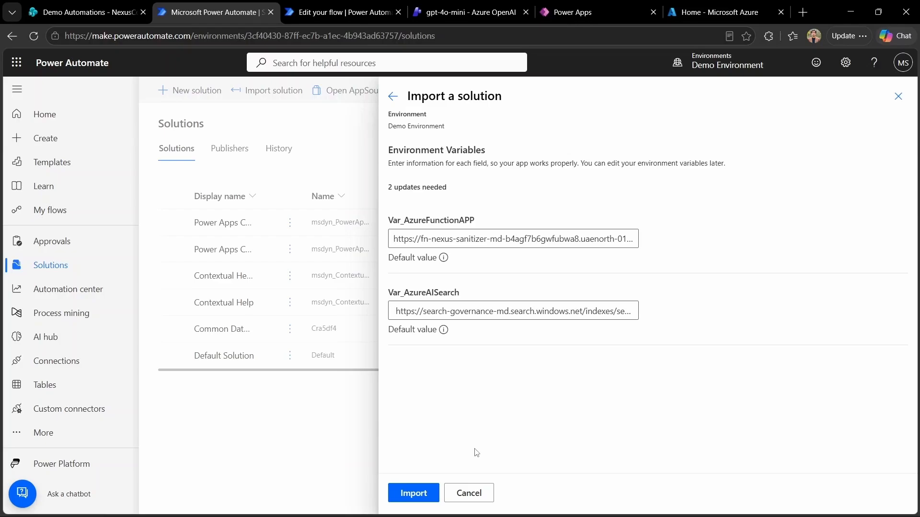
Step: Import the solution with the prefilled Var_AzureFunctionAPP and Var_AzureAISearch URLs
left_click(409, 494)
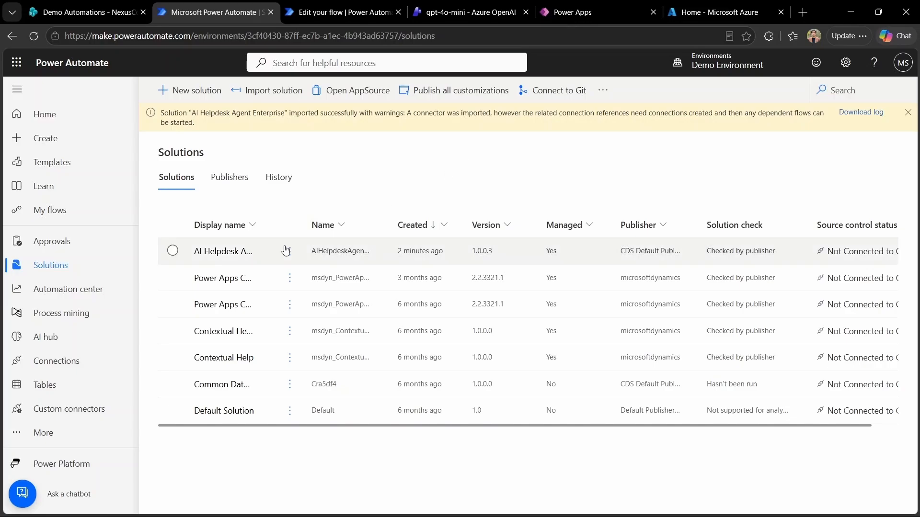
Step: Open AI Helpdesk Agent Enterprise and view its 15 managed objects, including Nexus AI system
left_click(223, 258)
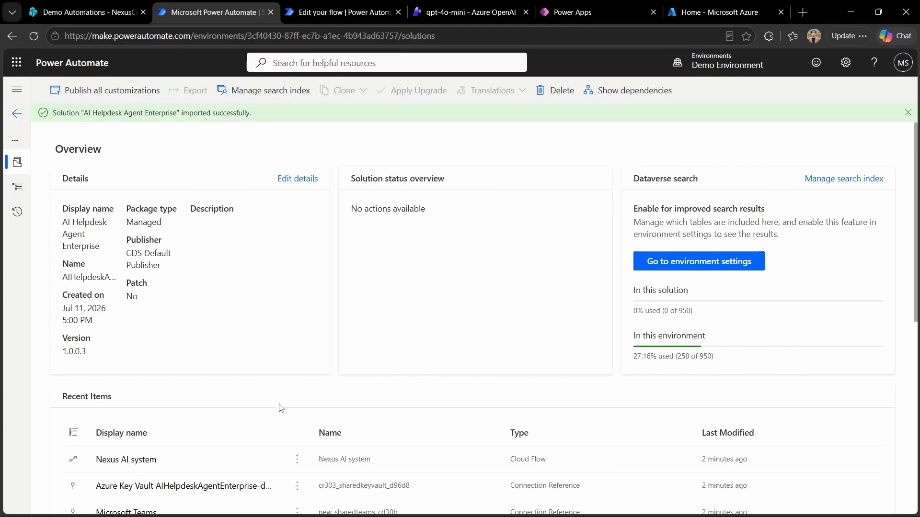
left_click(17, 186)
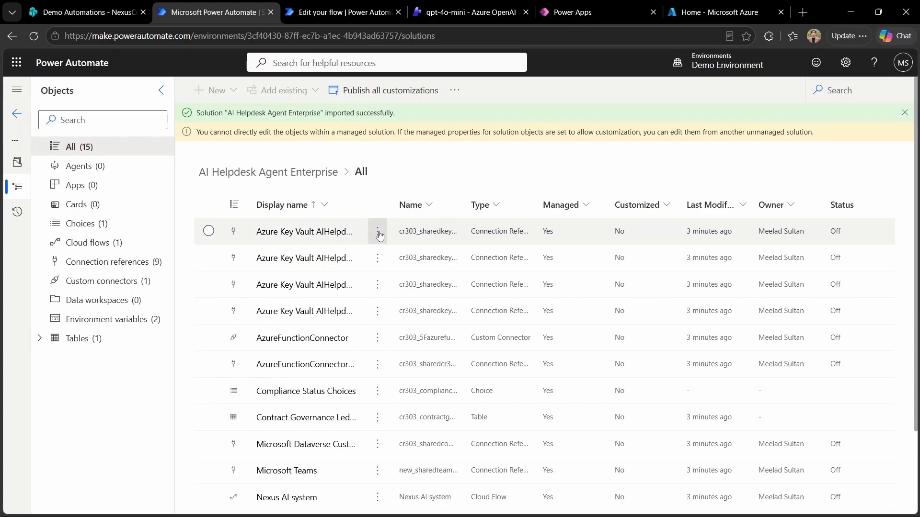
Step: Check the solution's Key Vault connection reference, then open Demo Environment's Connections list
left_click(142, 264)
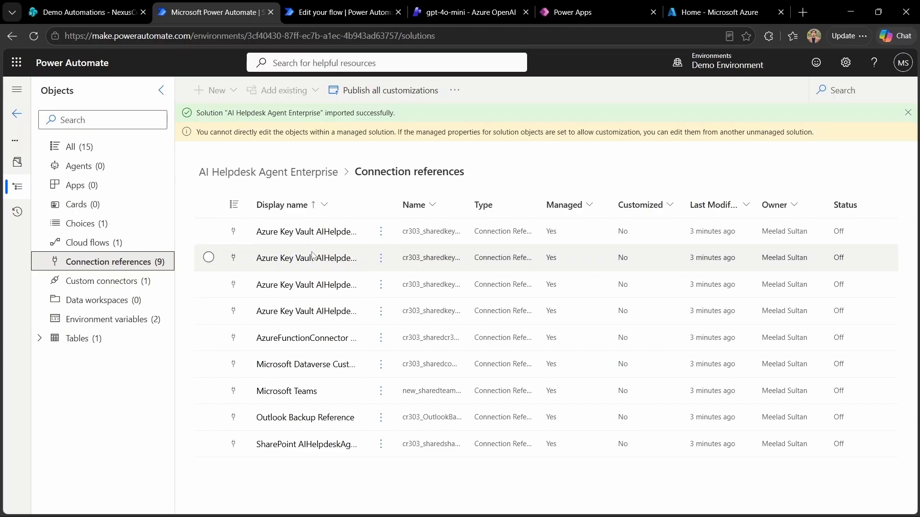
left_click(380, 233)
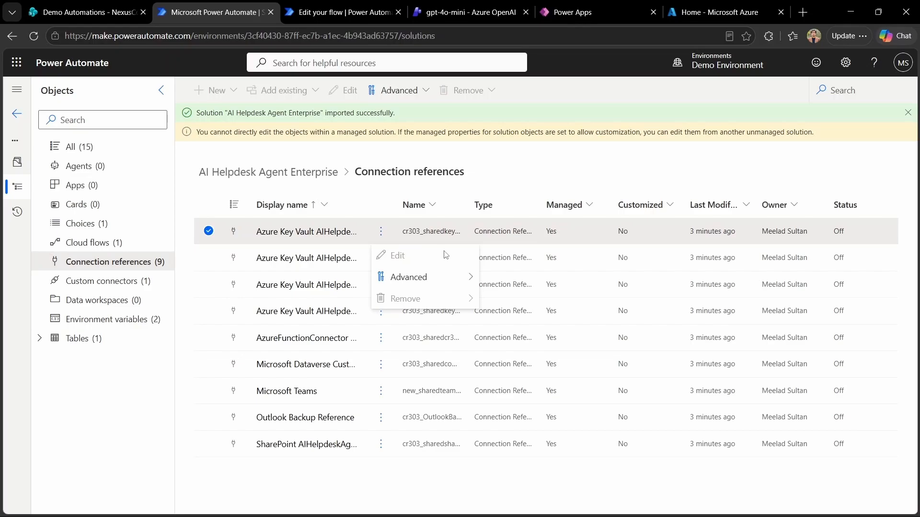
left_click(643, 503)
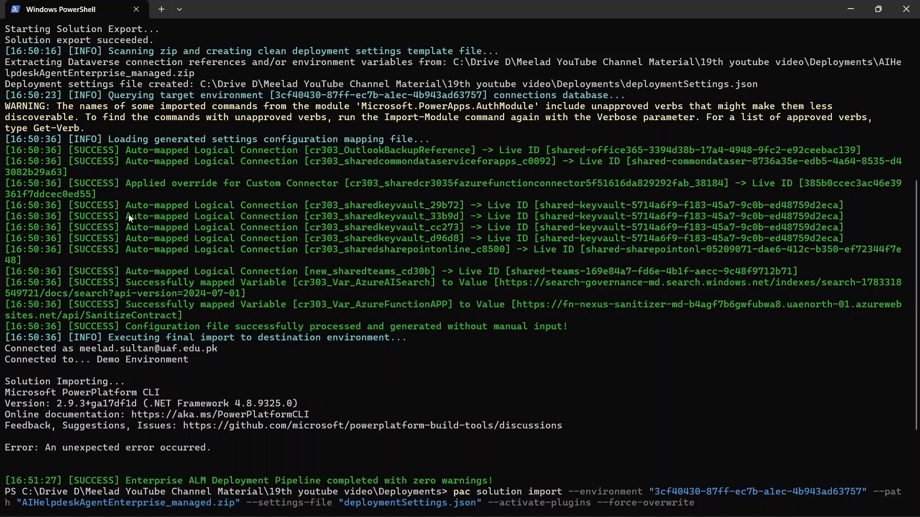
left_click(702, 508)
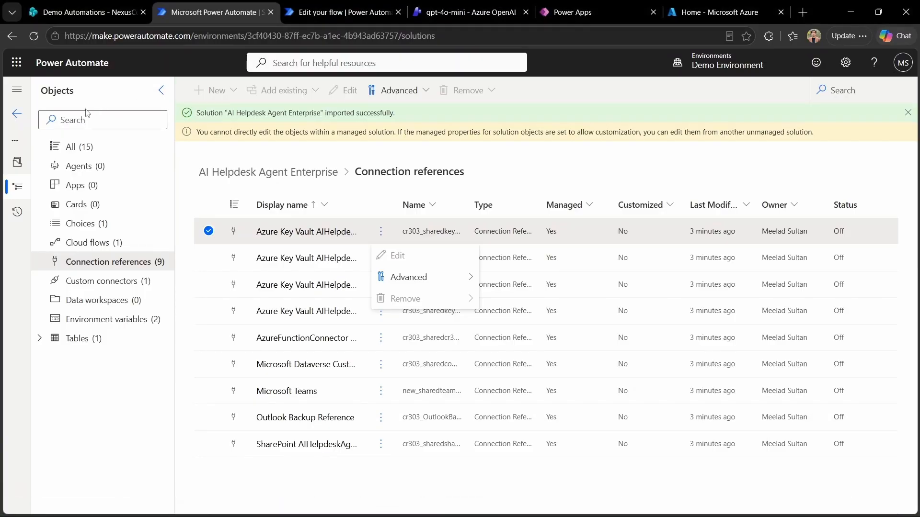
left_click(28, 113)
left_click(68, 362)
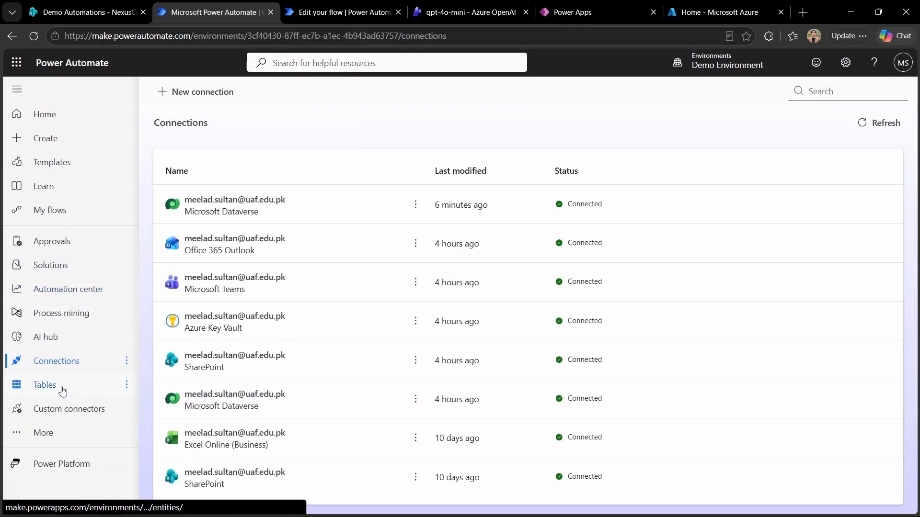
Step: Review the custom connectors, then return to the eight Connected connections
left_click(82, 418)
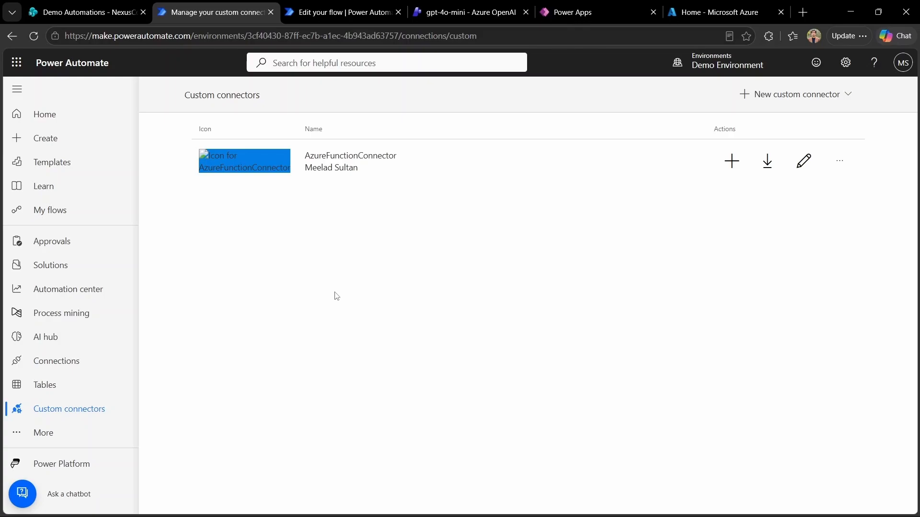
left_click(65, 363)
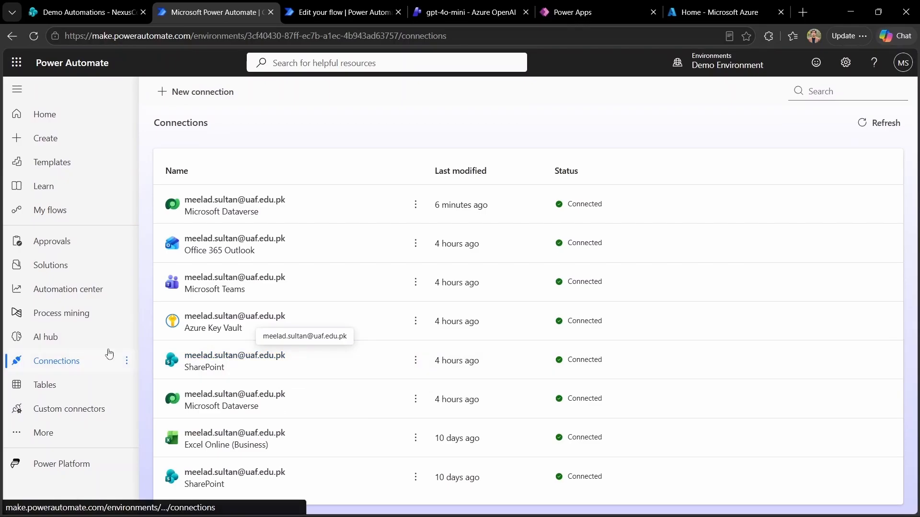
Step: Start a new connection and pick AzureFunctionConnector by searching 'AzureFun' in the catalogue
left_click(198, 92)
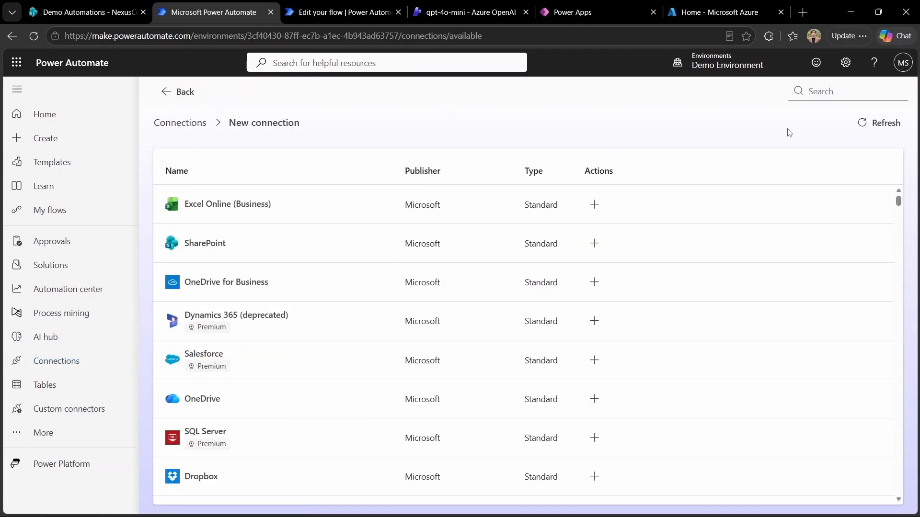
left_click(827, 92)
type("AzureFucn")
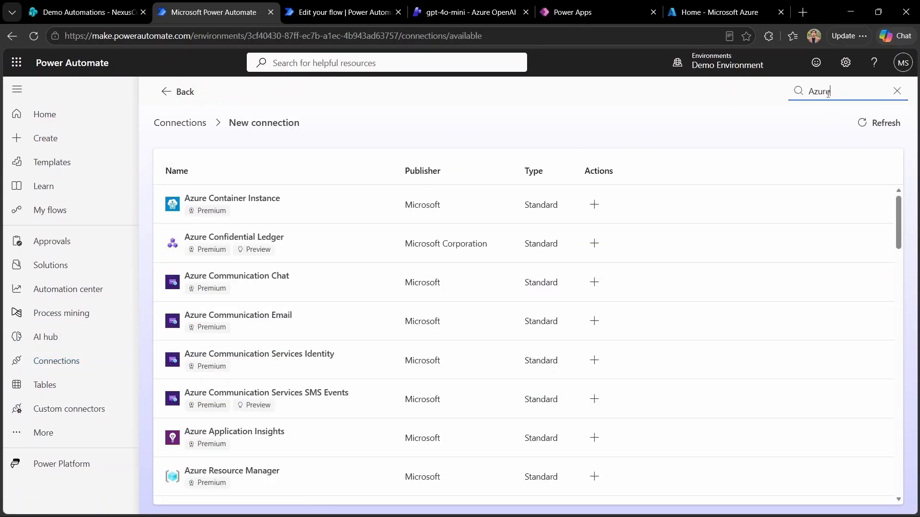
key("BackSpace")
key("BackSpace")
type("n")
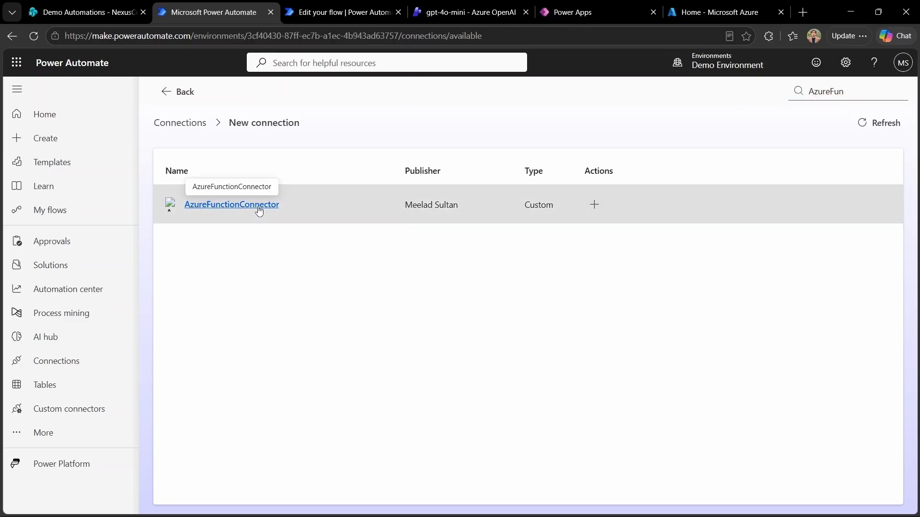
left_click(228, 204)
Step: Paste the key copied from the Azure tab into API Key and create the connection
left_click(399, 325)
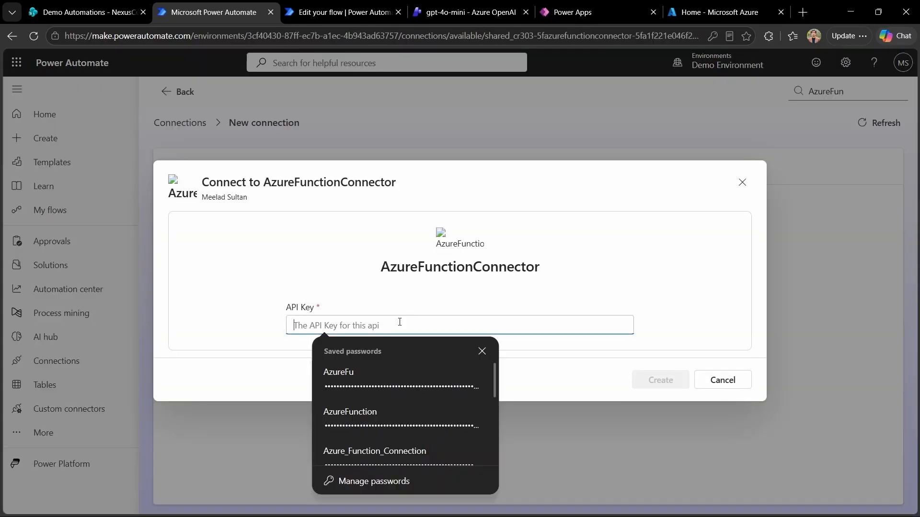
left_click(467, 12)
left_click(391, 264)
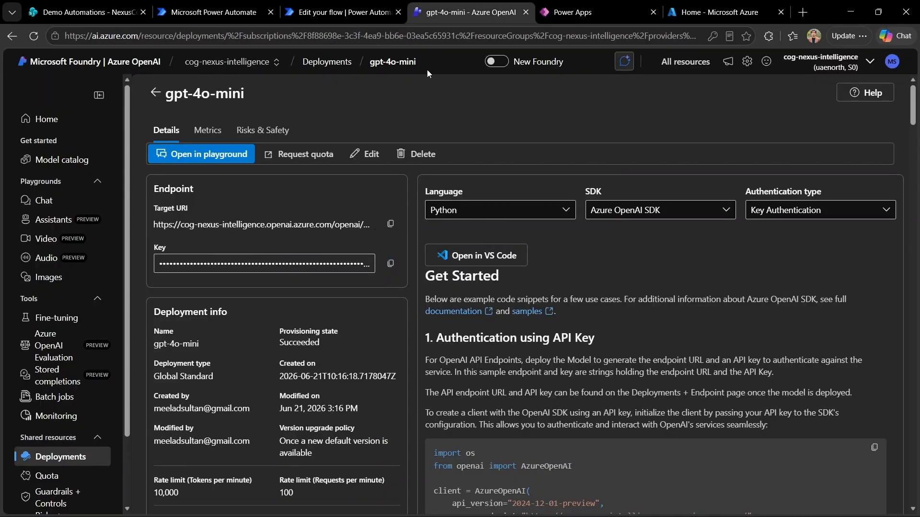
left_click(343, 13)
left_click(213, 12)
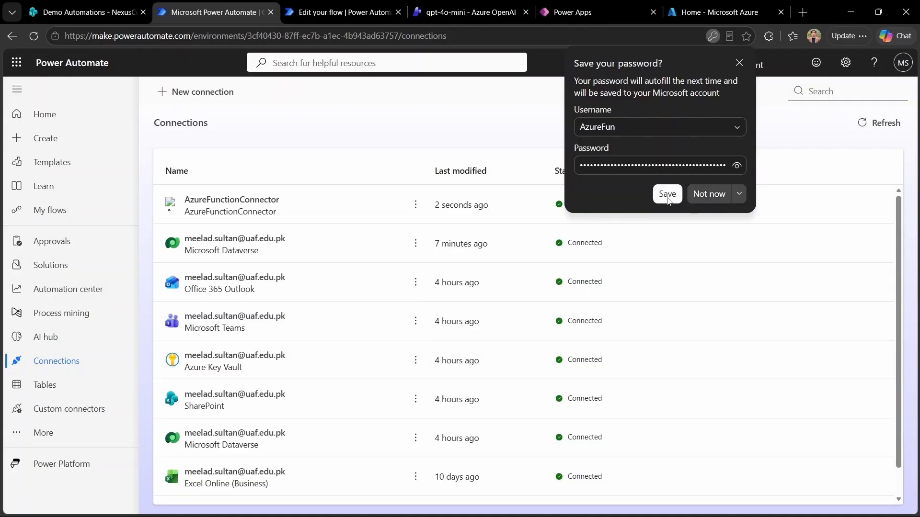
left_click(665, 194)
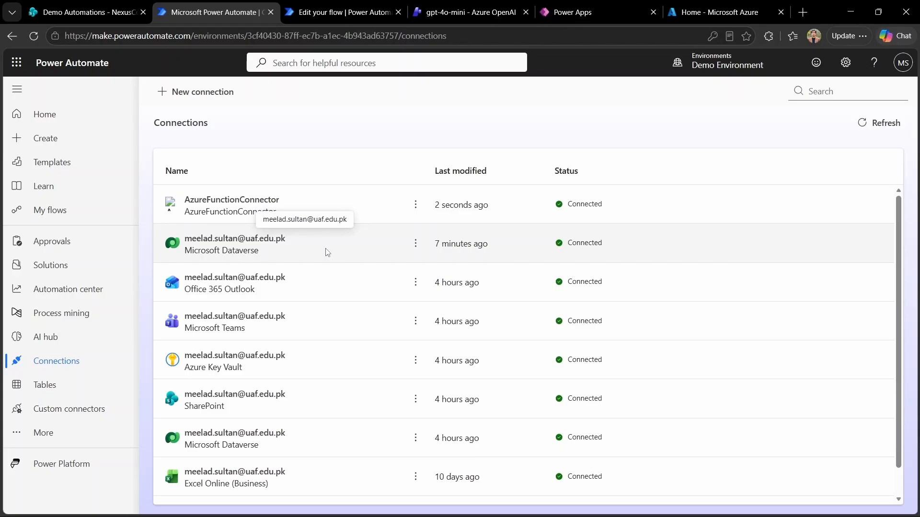
Step: Try turning on the Nexus AI system flow from My flows, which fails on a missing connection Id
left_click(66, 215)
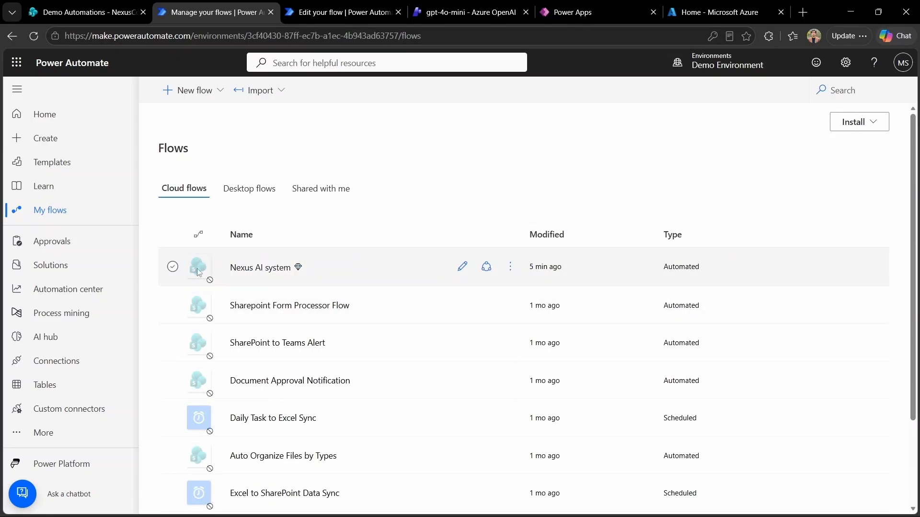
left_click(512, 269)
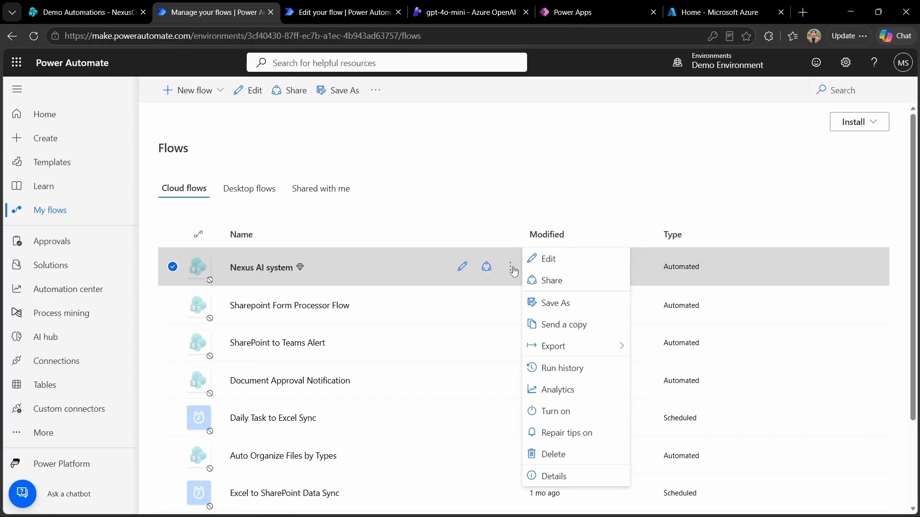
left_click(587, 412)
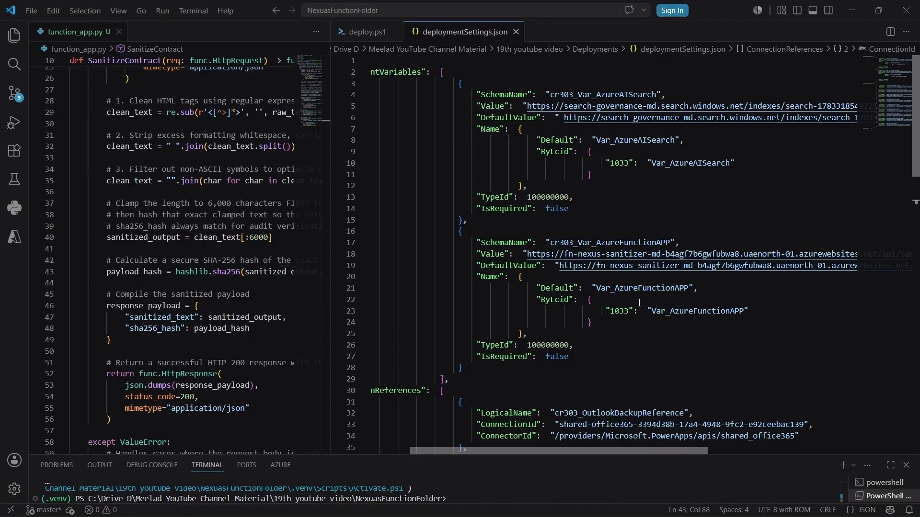
Step: Delete the old ConnectionId value on line 43 of deploymentSettings.json
scroll(639, 303, "down", 8)
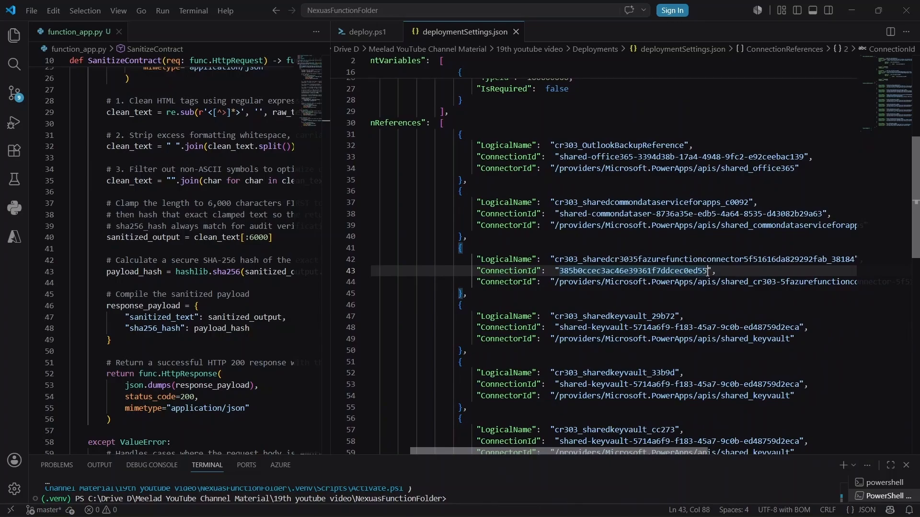
left_click_drag(708, 270, 560, 273)
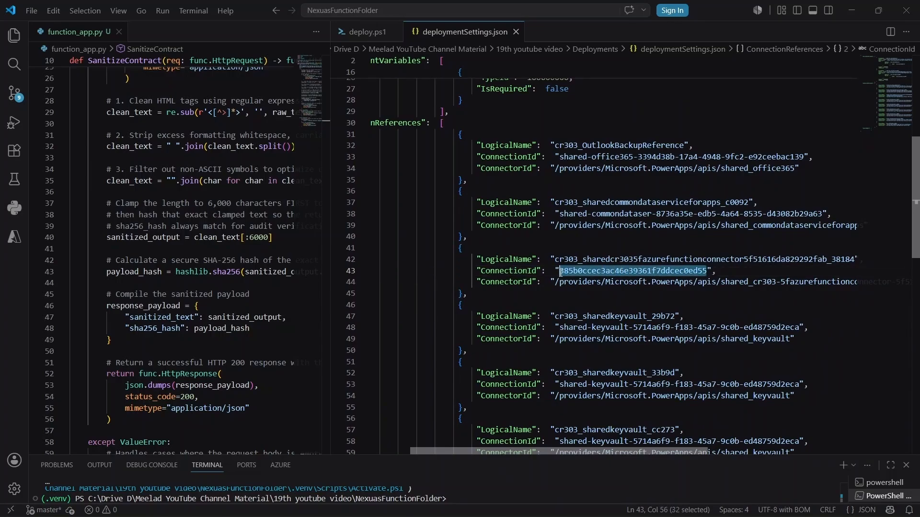
key("BackSpace")
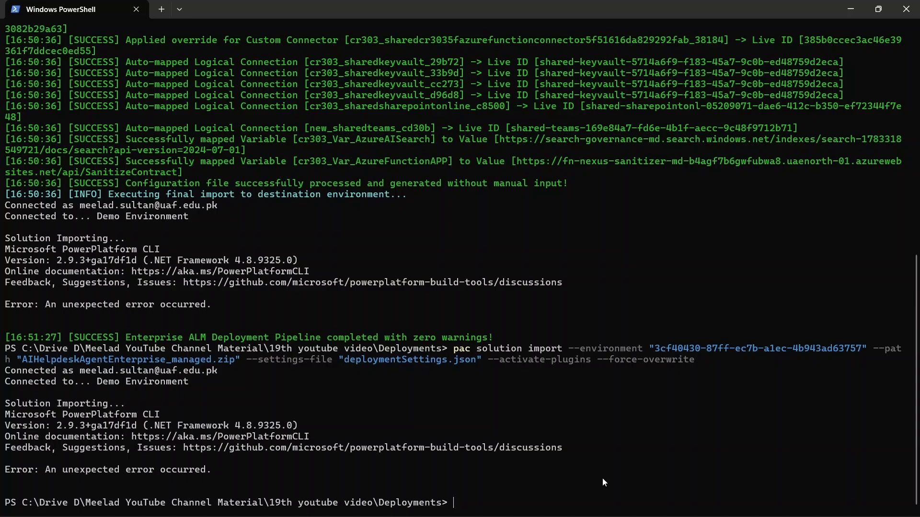
Step: Look up the AzureFunctionConnector connection with Get-AdminPowerAppConnection and paste its ConnectionName into line 43
key("ctrl+v")
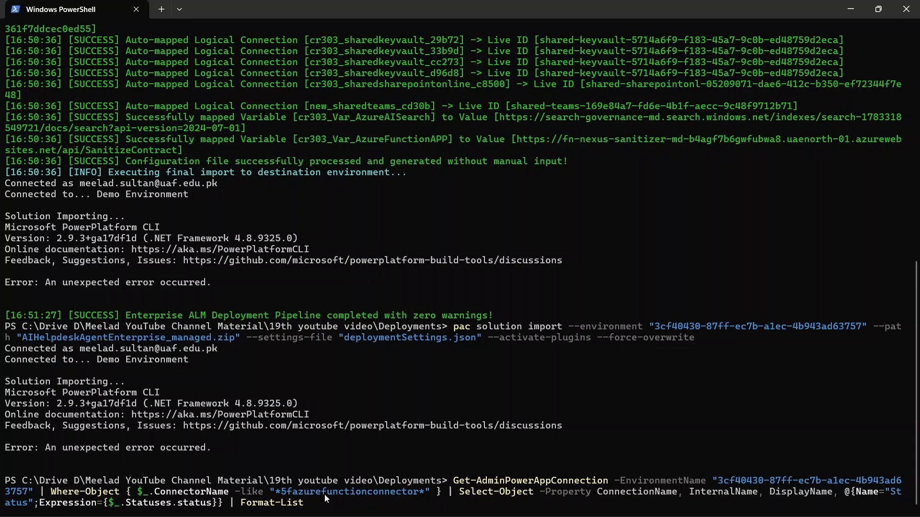
key("Return")
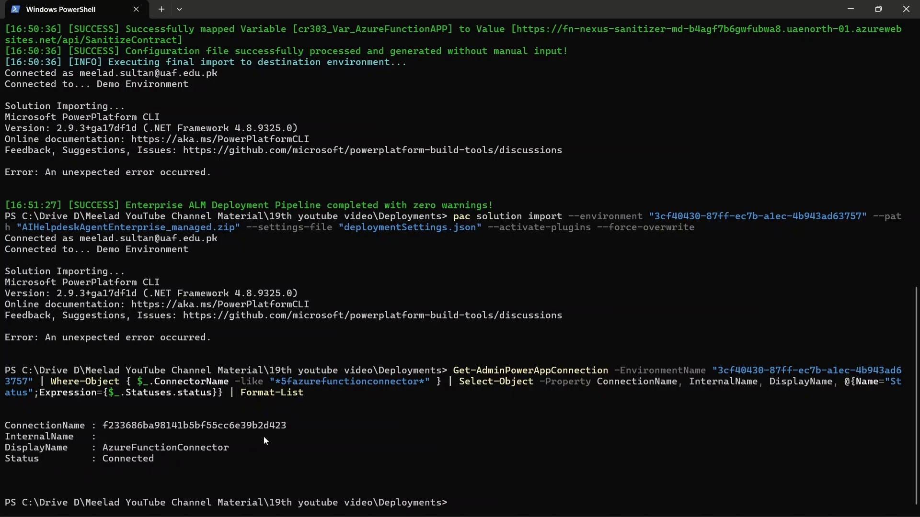
left_click_drag(286, 424, 102, 425)
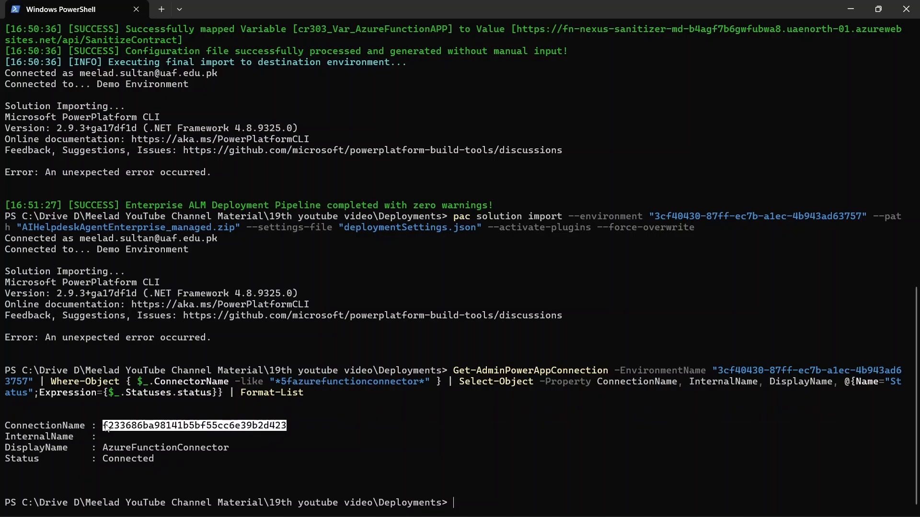
key("ctrl+c")
left_click(375, 507)
left_click(558, 270)
key("ctrl+v")
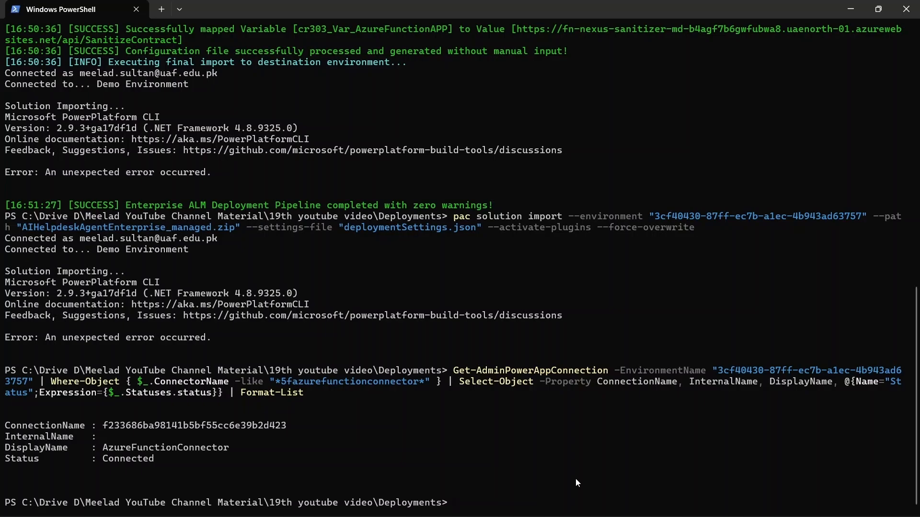
Step: Rerun the recalled pac solution import command using the updated deploymentSettings.json
key("Up")
key("Up")
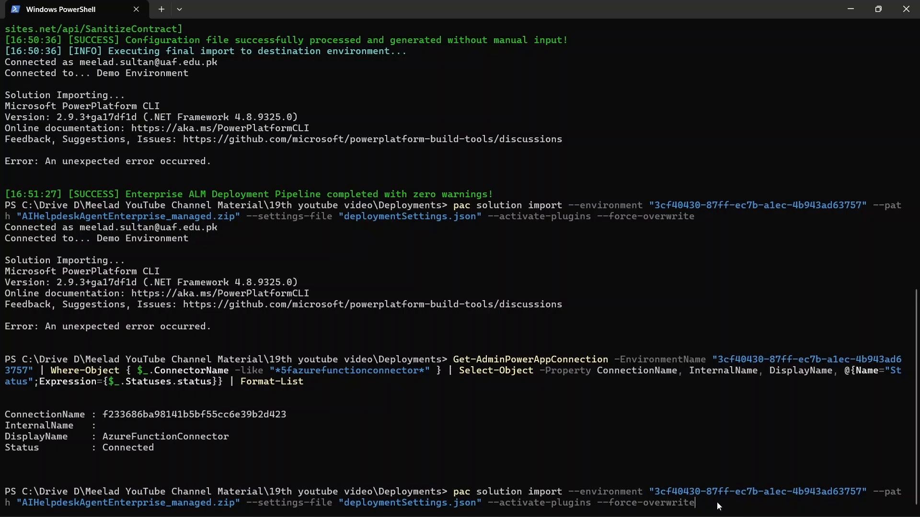
key("Return")
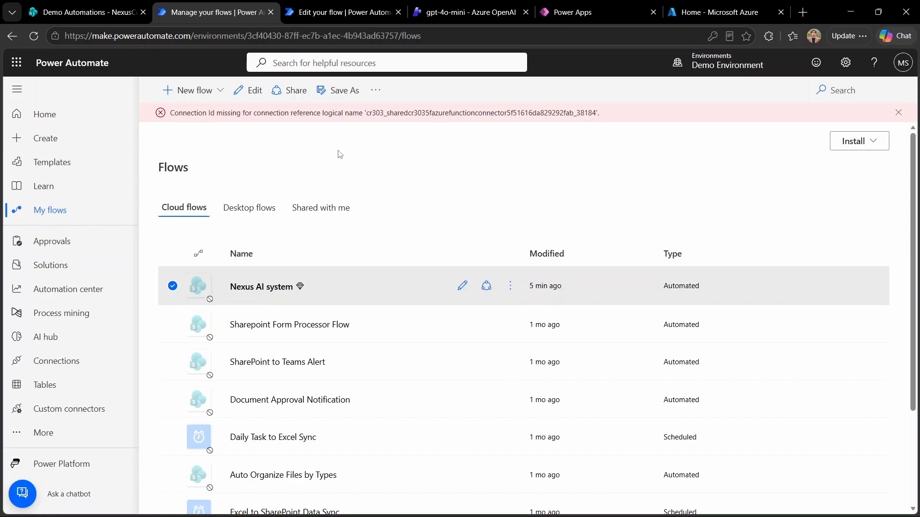
Step: Refresh My flows and open the Nexus AI system flow in the designer with Edit
left_click(34, 36)
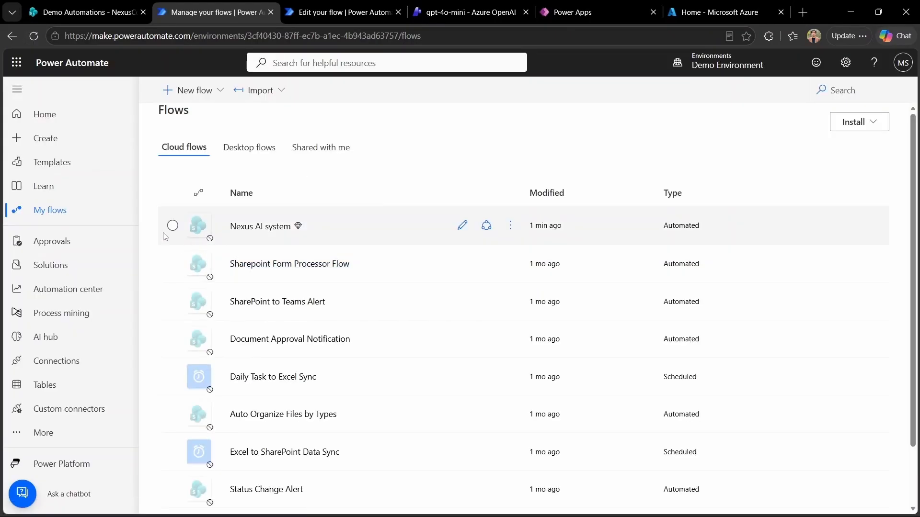
left_click(509, 226)
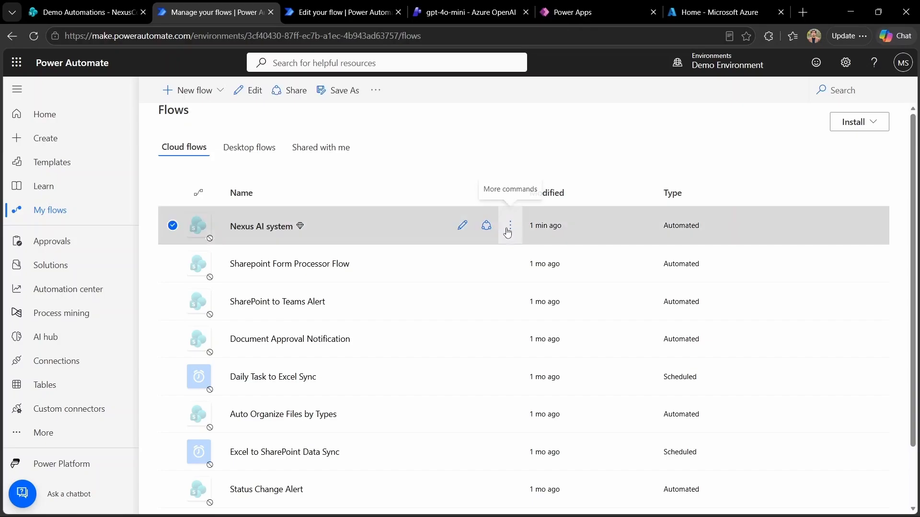
left_click(256, 236)
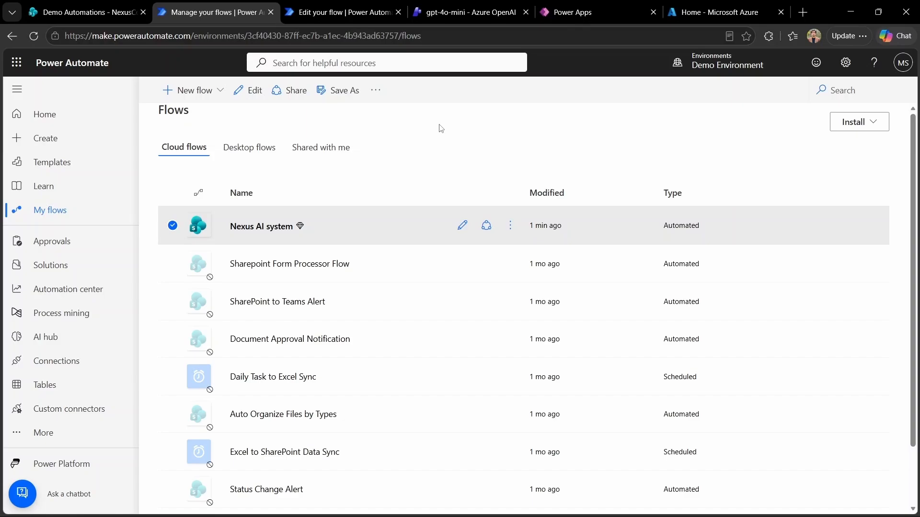
left_click(510, 225)
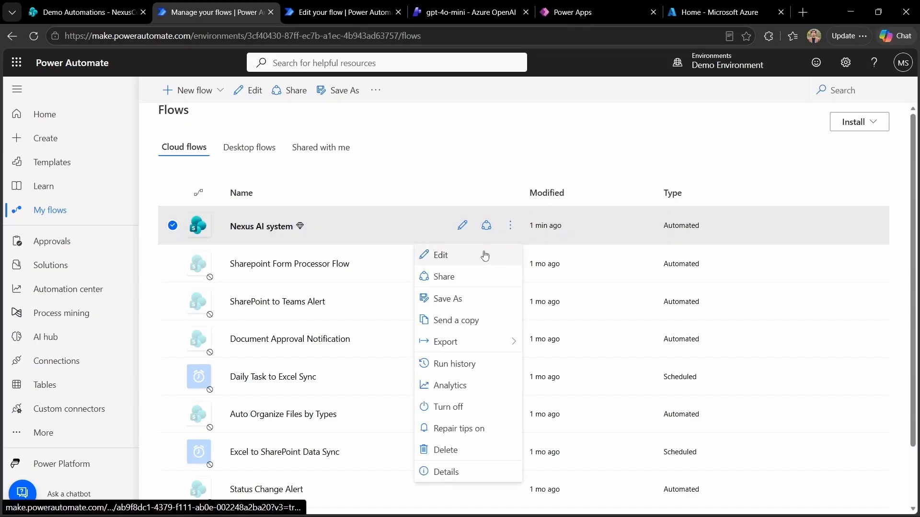
left_click(485, 255)
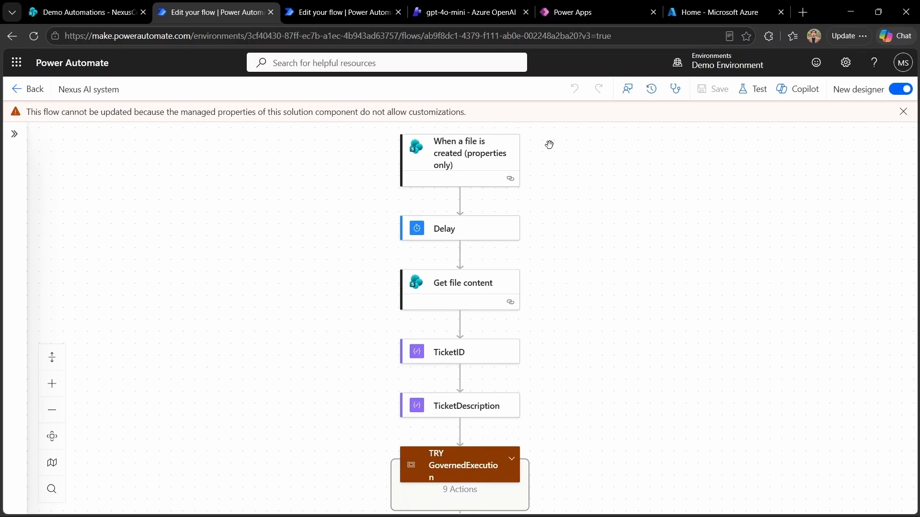
Step: Expand the TRY GovernedExecution scope and scroll down through its actions
scroll(598, 298, "down", 1)
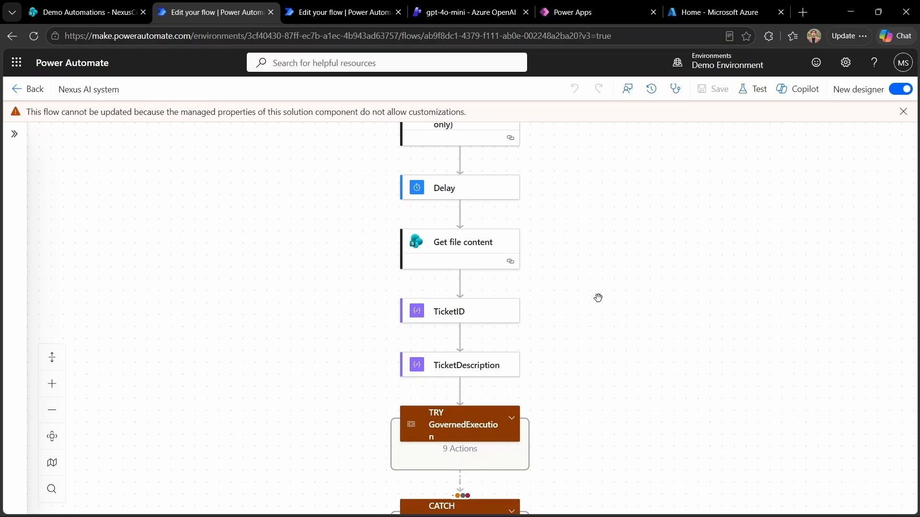
left_click(512, 418)
scroll(599, 443, "down", 6)
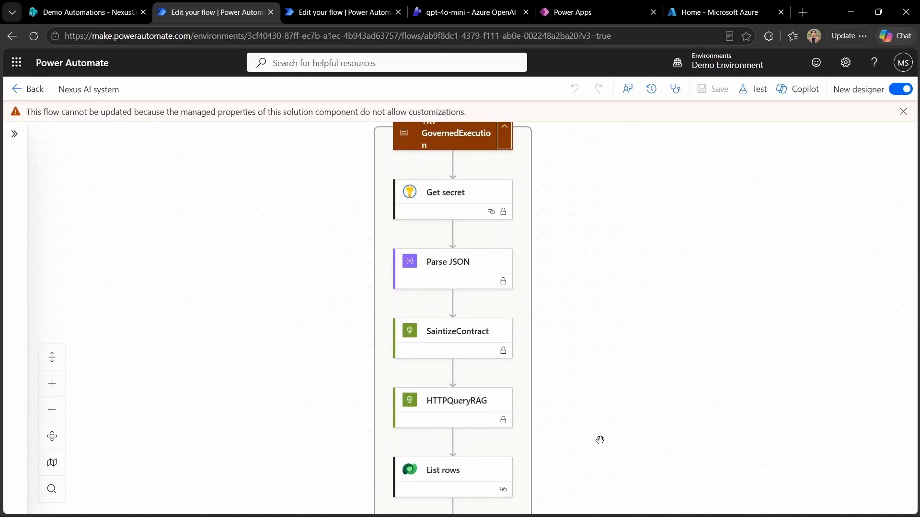
scroll(600, 440, "down", 1)
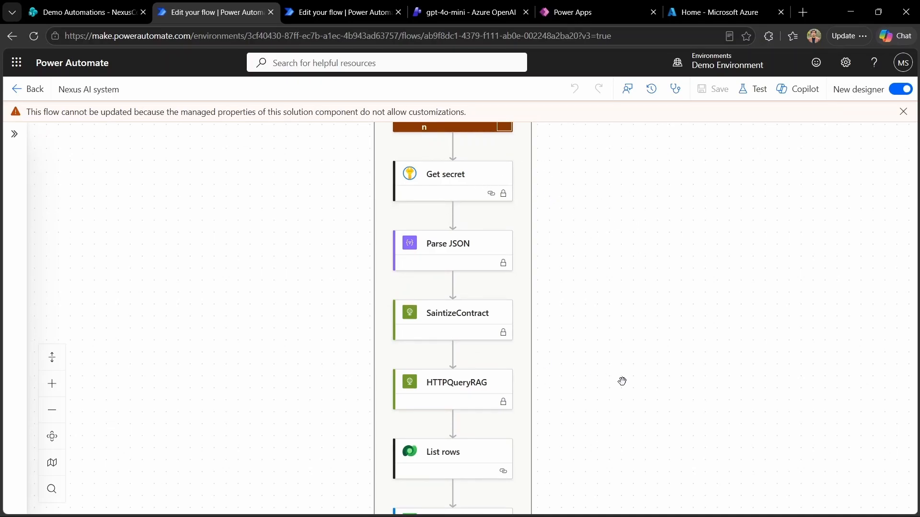
scroll(622, 381, "down", 5)
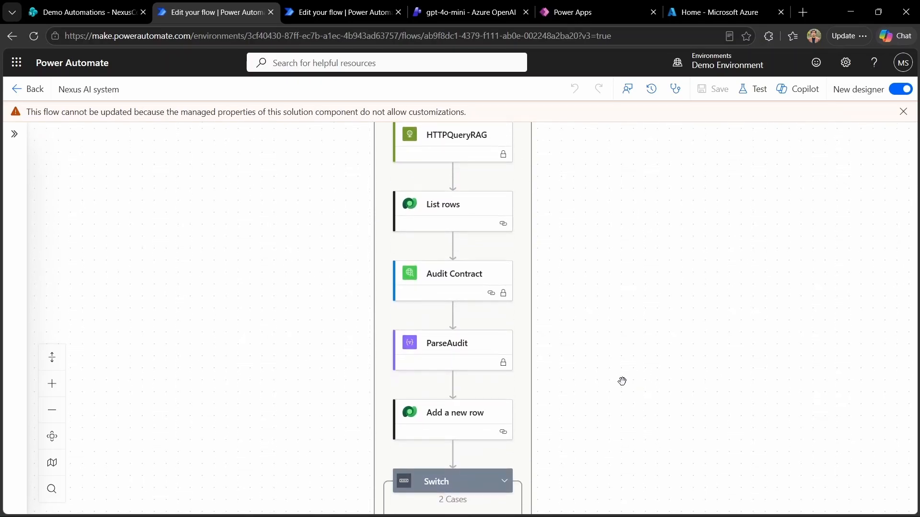
scroll(622, 381, "down", 2)
Step: Expand the Switch, CASE 2 (Hard Stop), ConfigureCASE 1 (Approved) and CATCH SelfHealingDiagnostics, then scroll back up
left_click(519, 389)
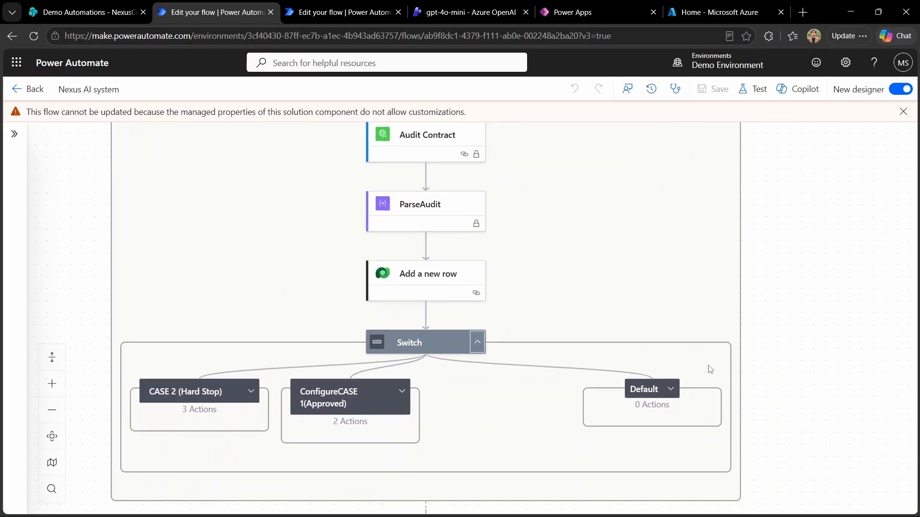
left_click(250, 392)
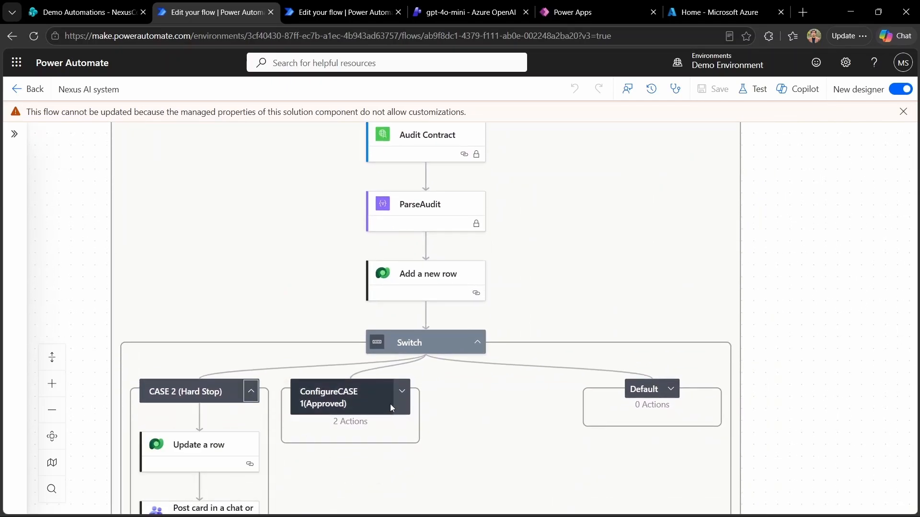
left_click(402, 391)
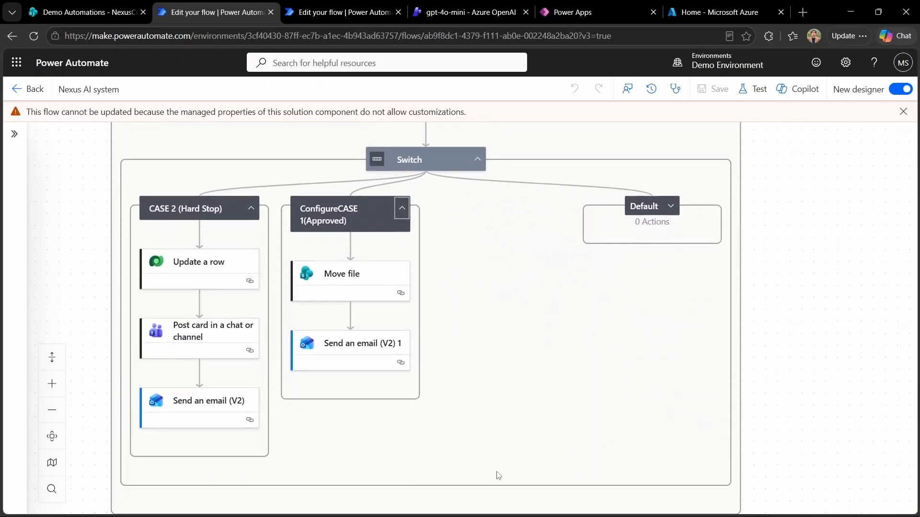
scroll(498, 475, "down", 3)
left_click(478, 450)
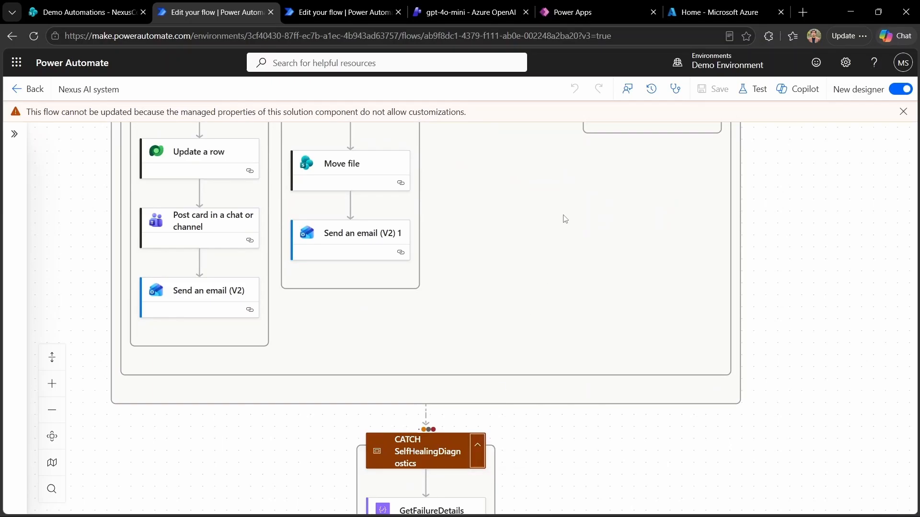
scroll(566, 218, "down", 5)
scroll(565, 219, "up", 12)
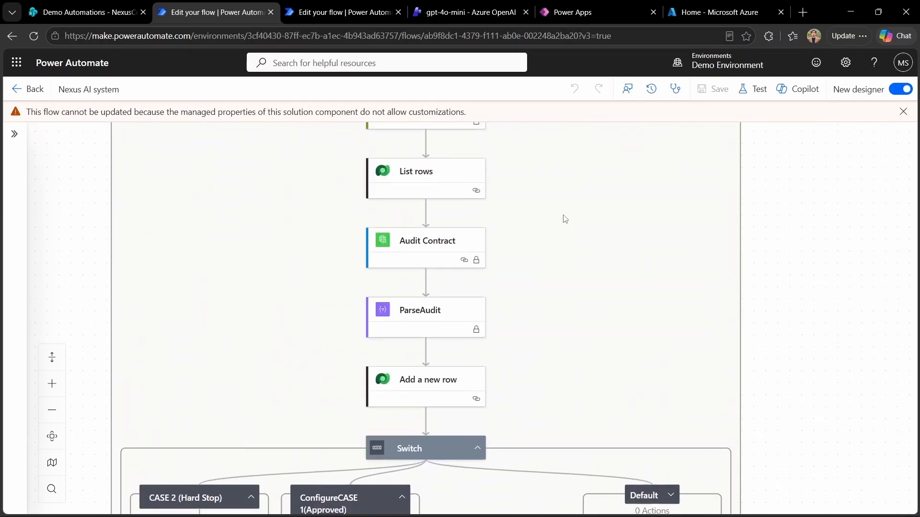
scroll(565, 219, "up", 6)
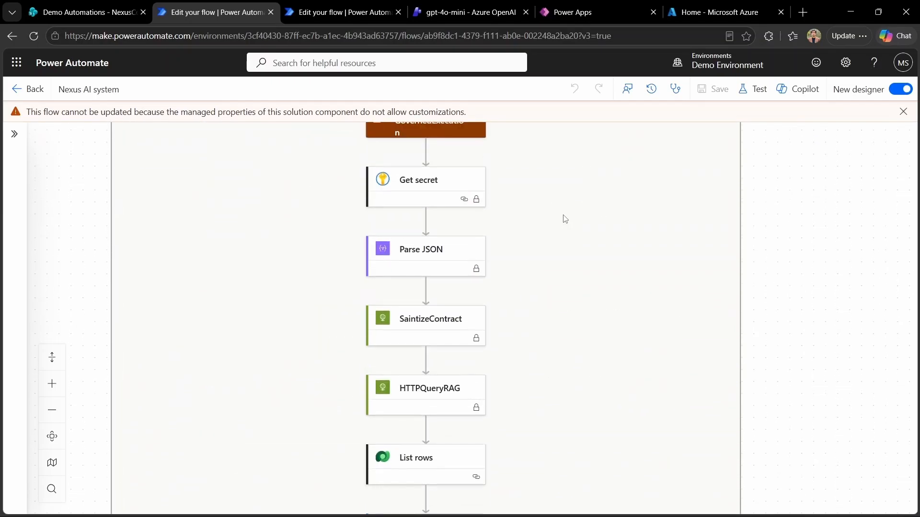
scroll(566, 219, "up", 7)
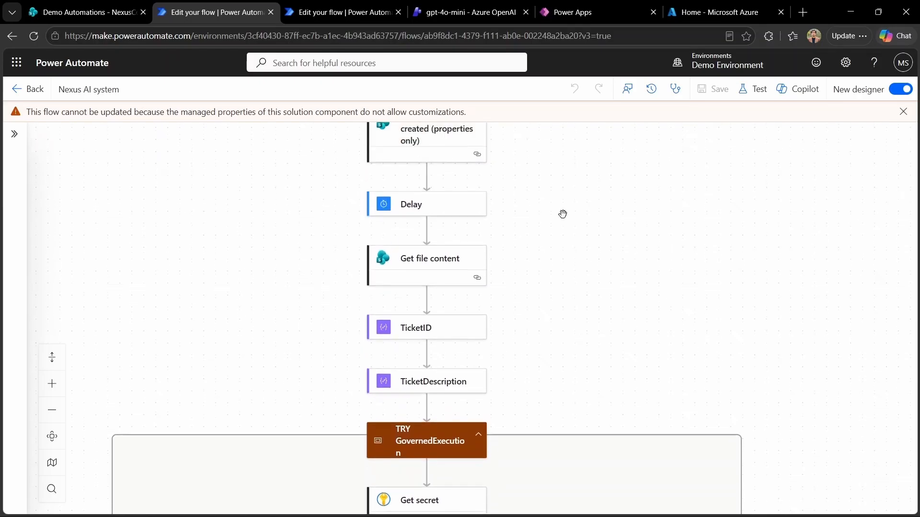
Step: Start a manual test and upload NEXUS GLOBAL CORPORATE PROCUREMENT.txt to Contract_Intake to trigger it
left_click(753, 89)
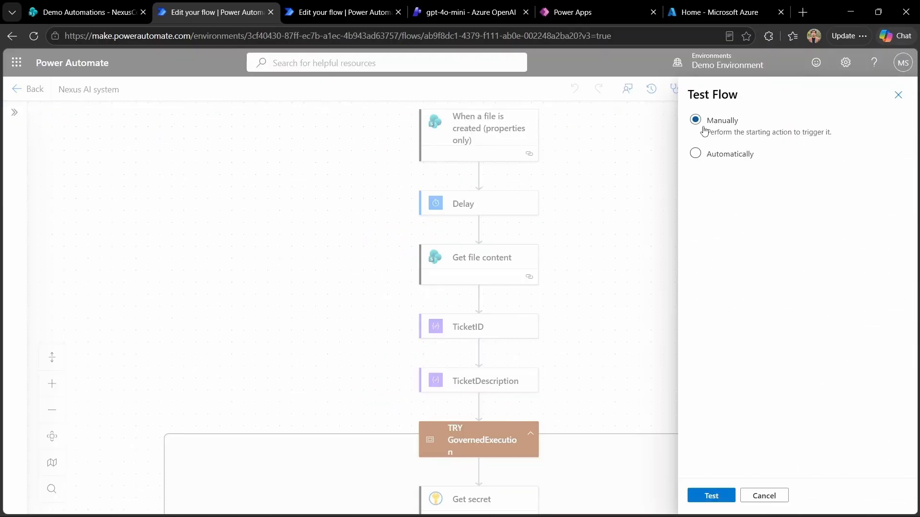
left_click(722, 498)
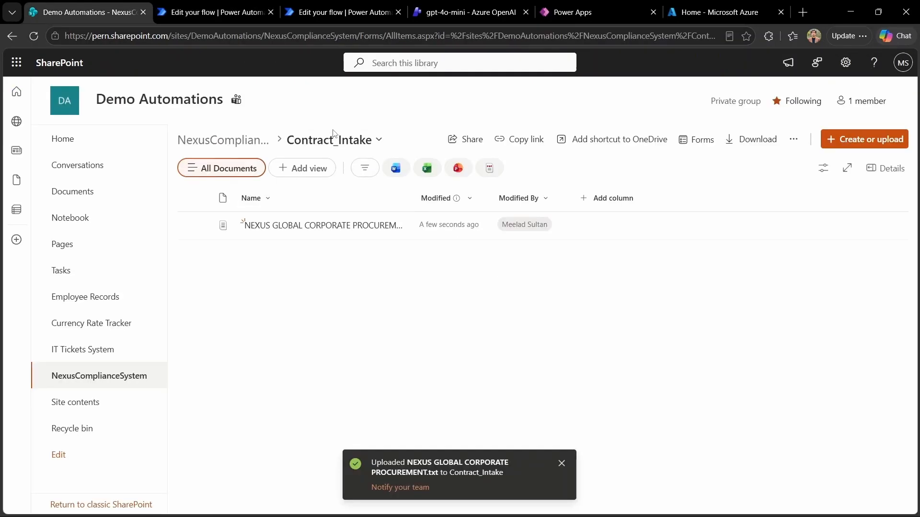
left_click(223, 21)
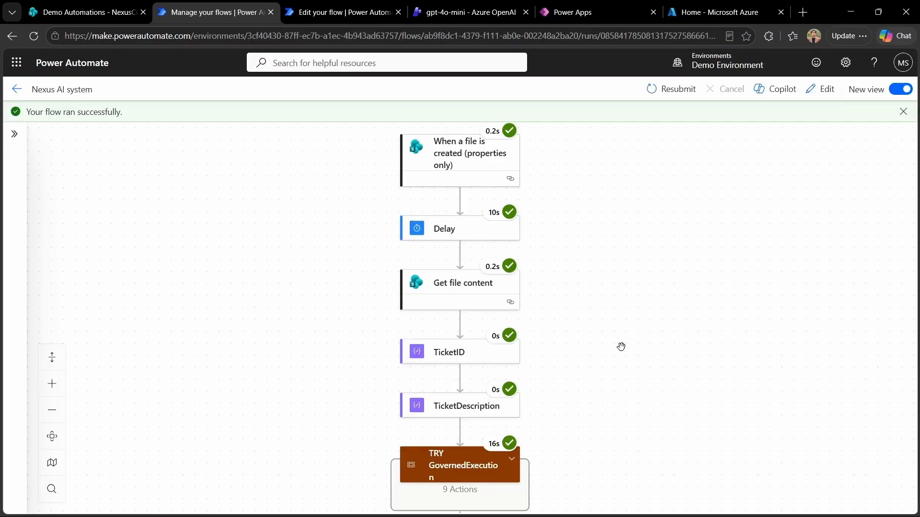
Step: In the run, expand TRY, Switch, CASE 2 (Hard Stop) and skipped Approved branches, then view Teams
scroll(621, 347, "down", 2)
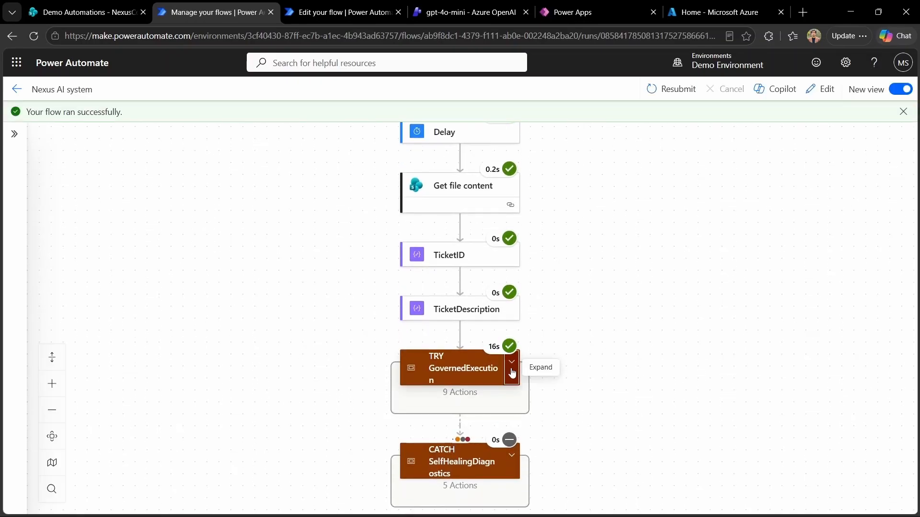
left_click(511, 373)
scroll(678, 436, "down", 5)
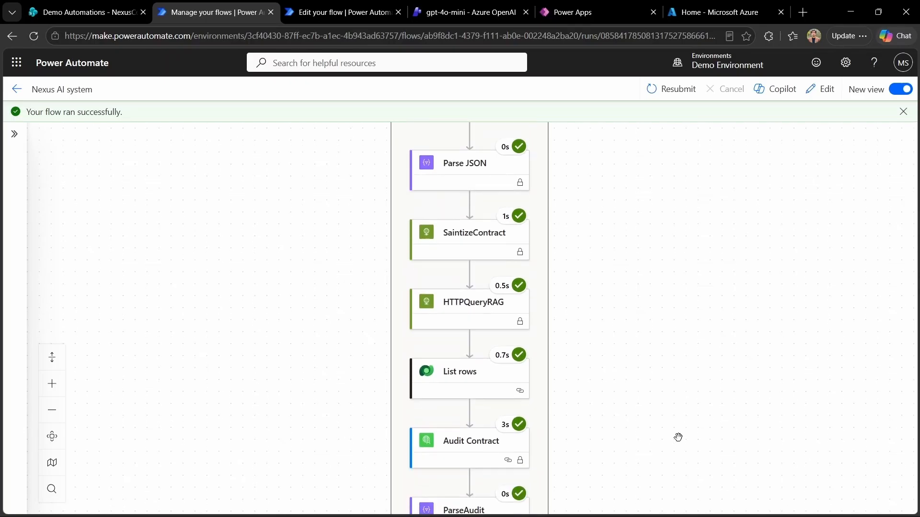
scroll(678, 437, "down", 5)
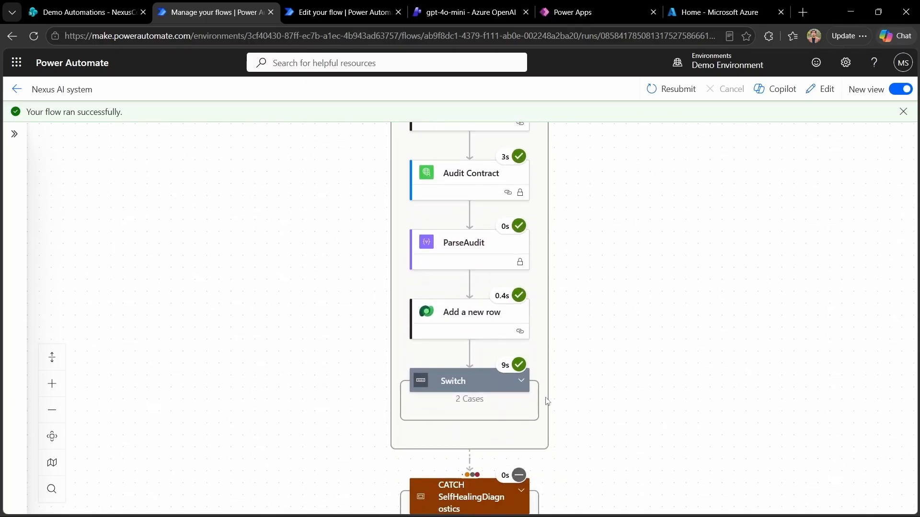
left_click(521, 381)
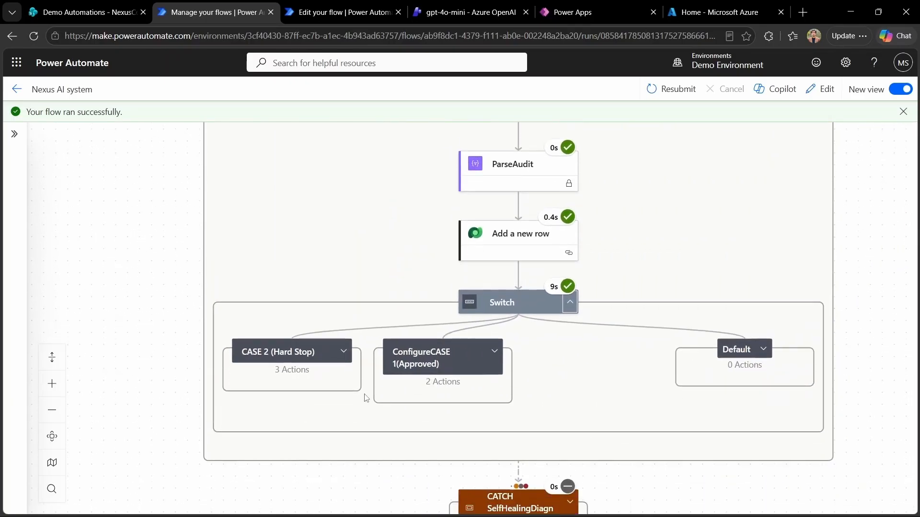
left_click(343, 351)
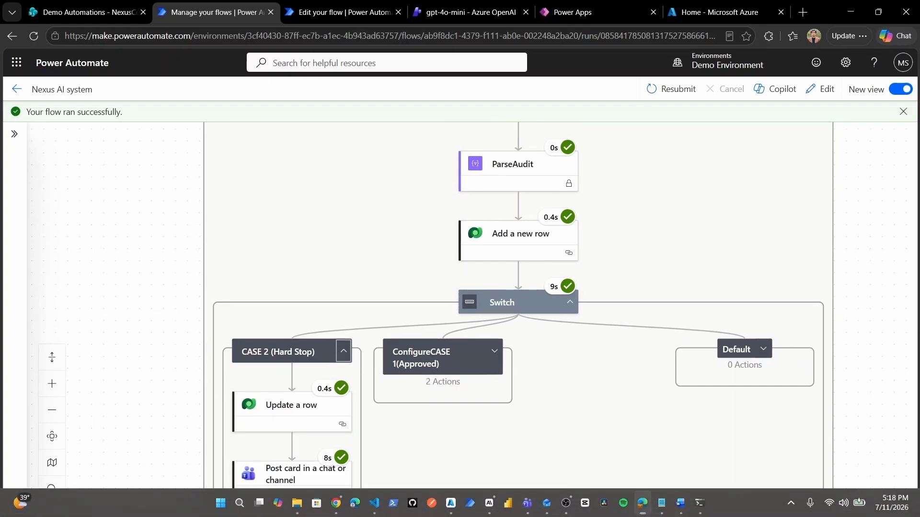
scroll(387, 464, "down", 3)
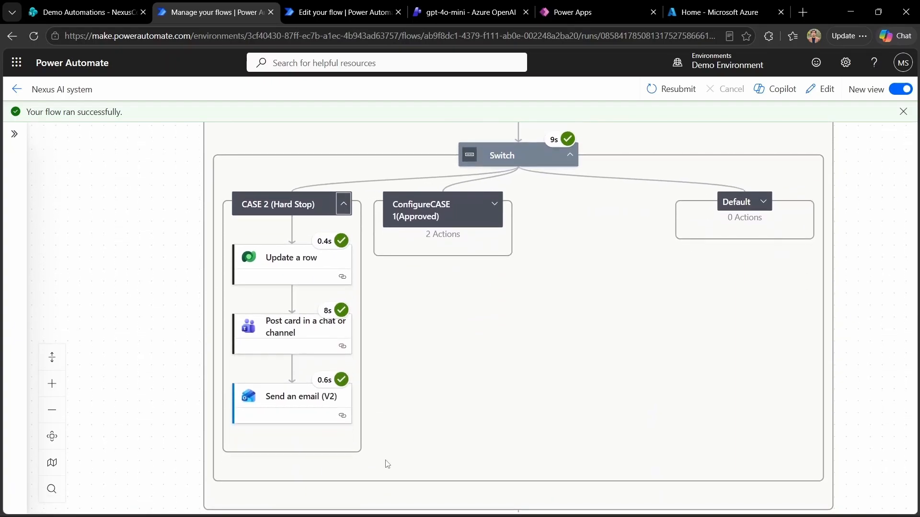
left_click(494, 204)
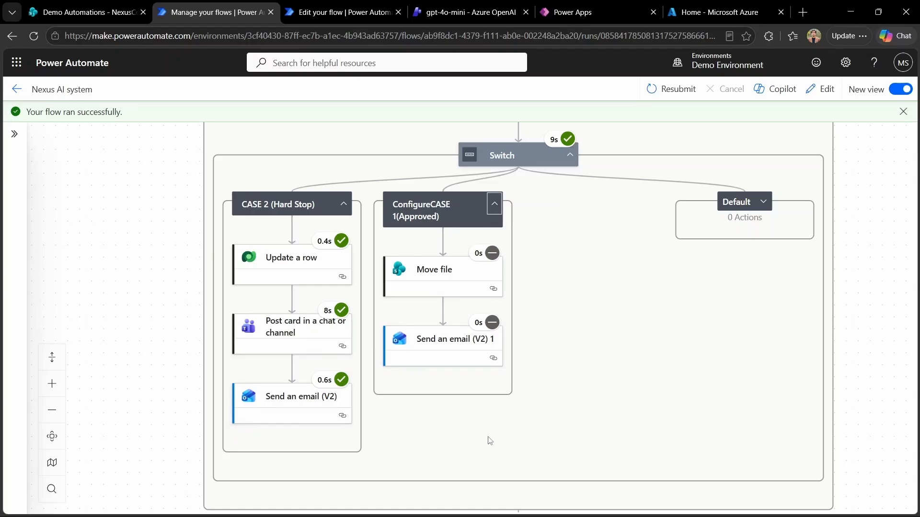
left_click(525, 503)
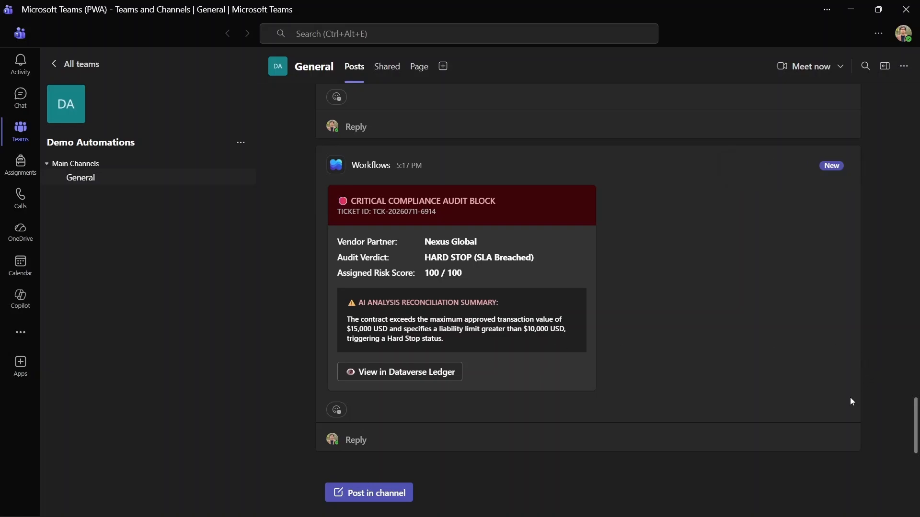
Step: Read through the Outlook Emergency Audit Block email showing HARD STOP and risk score 100
key("alt+Tab")
scroll(801, 426, "down", 3)
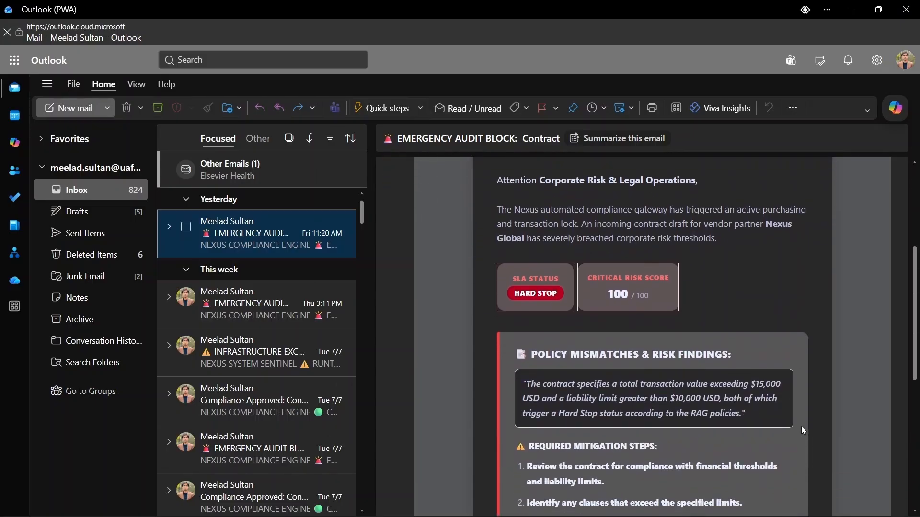
scroll(801, 426, "down", 3)
scroll(801, 427, "up", 3)
scroll(801, 426, "up", 5)
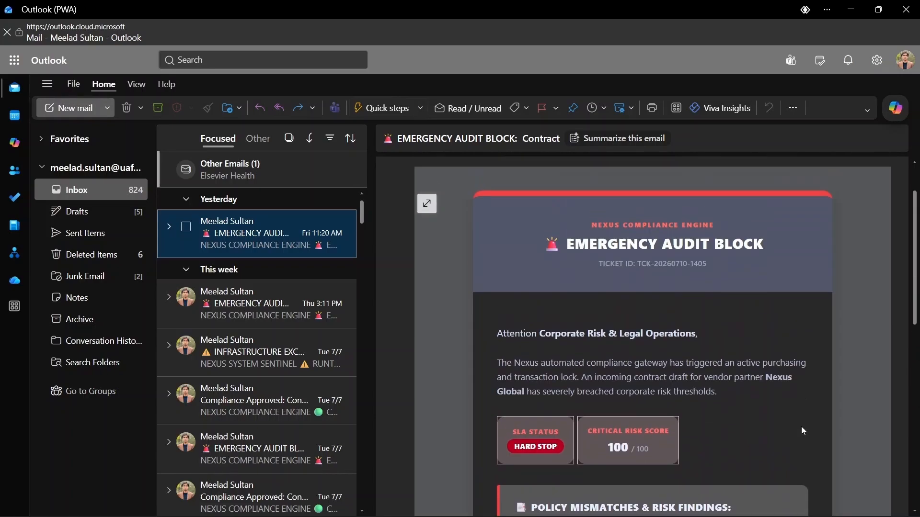
scroll(801, 427, "down", 3)
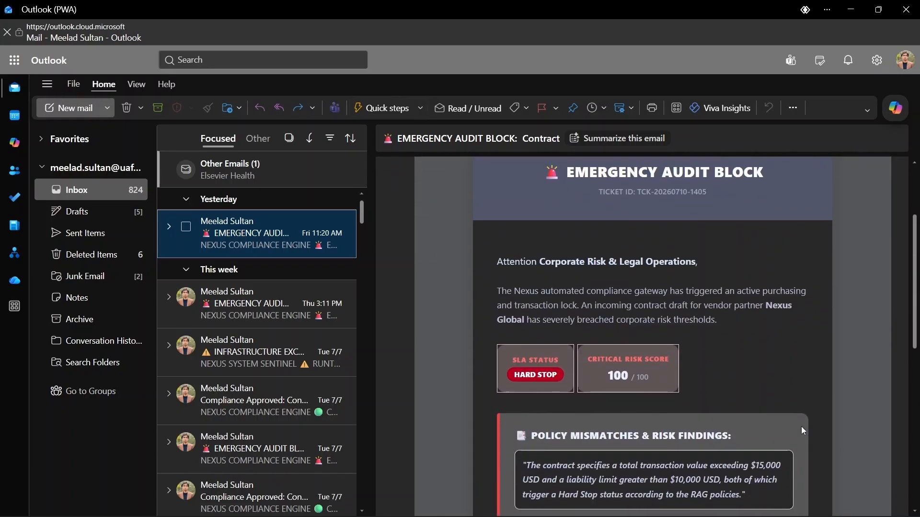
scroll(801, 426, "down", 3)
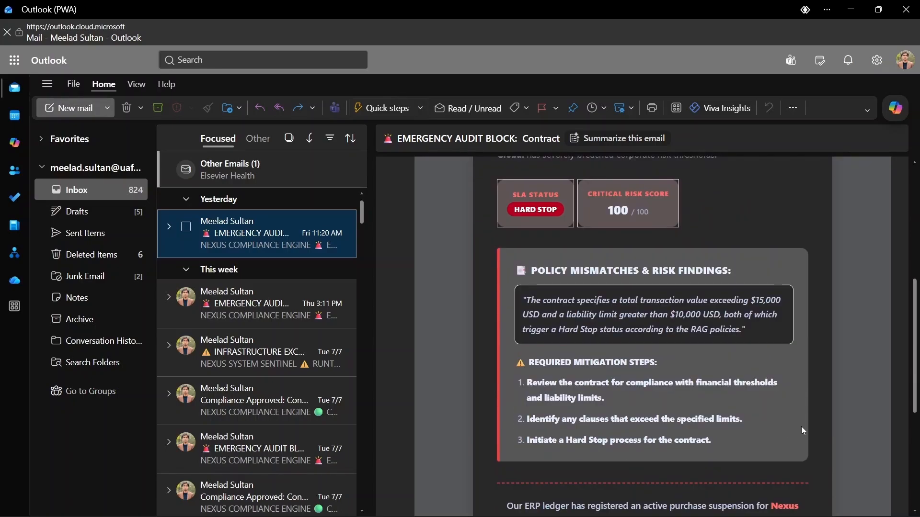
scroll(801, 426, "down", 2)
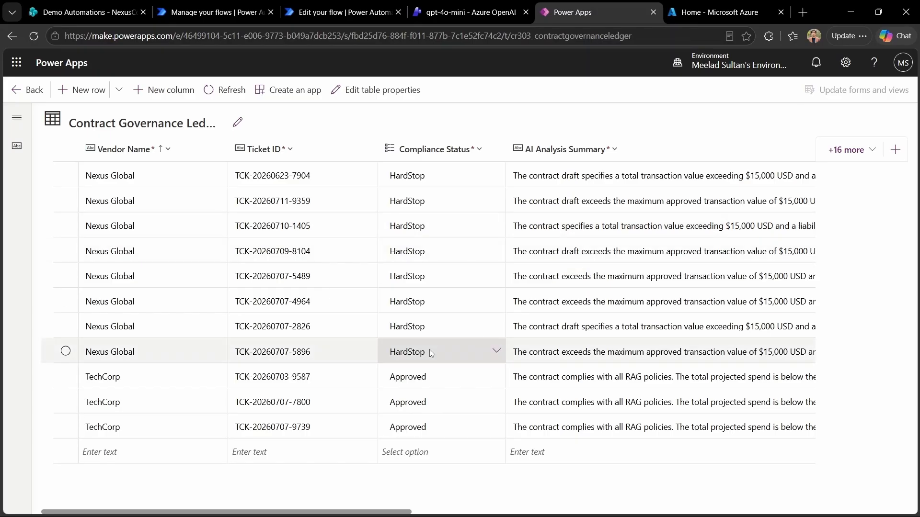
scroll(430, 349, "down", 1)
Step: Refresh the Contract Governance Ledger table to see the Nexus Global HardStop rows
scroll(430, 350, "up", 1)
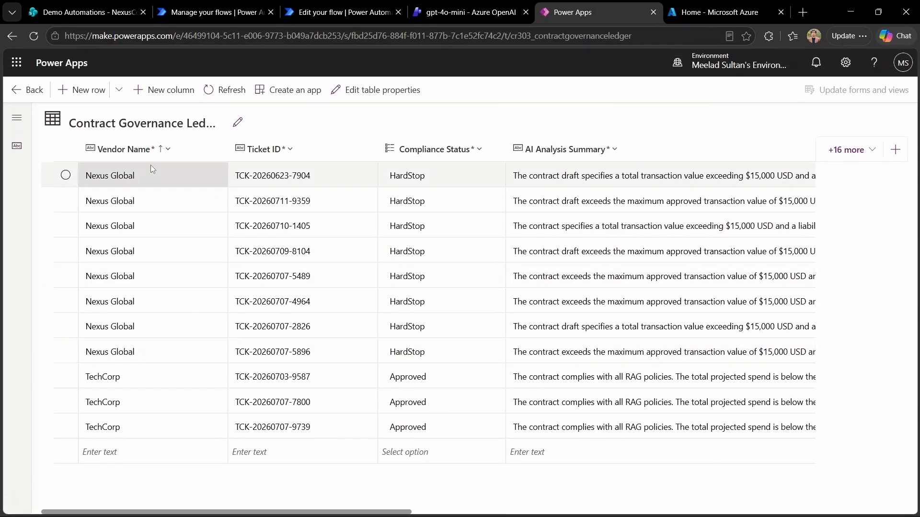
left_click(34, 36)
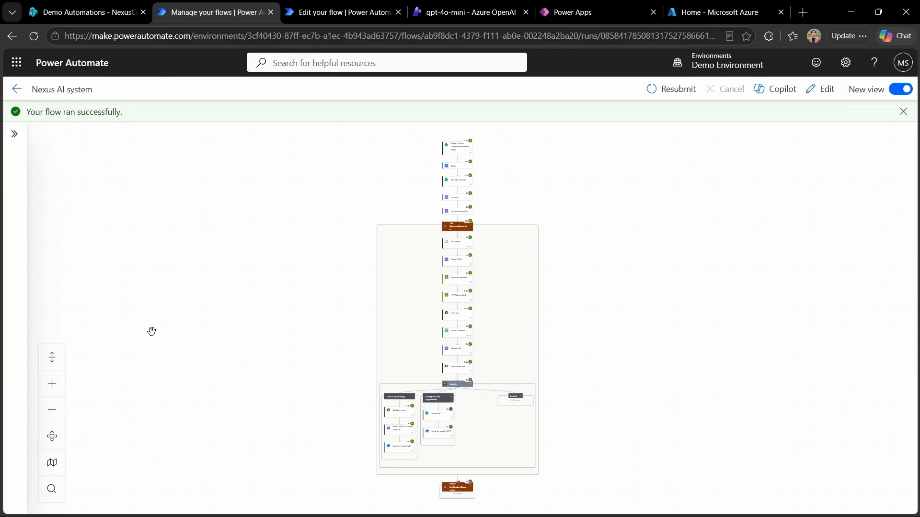
Step: Close the extra 'Edit your flow' tab and return to the successful flow run tab
left_click(398, 12)
left_click(352, 7)
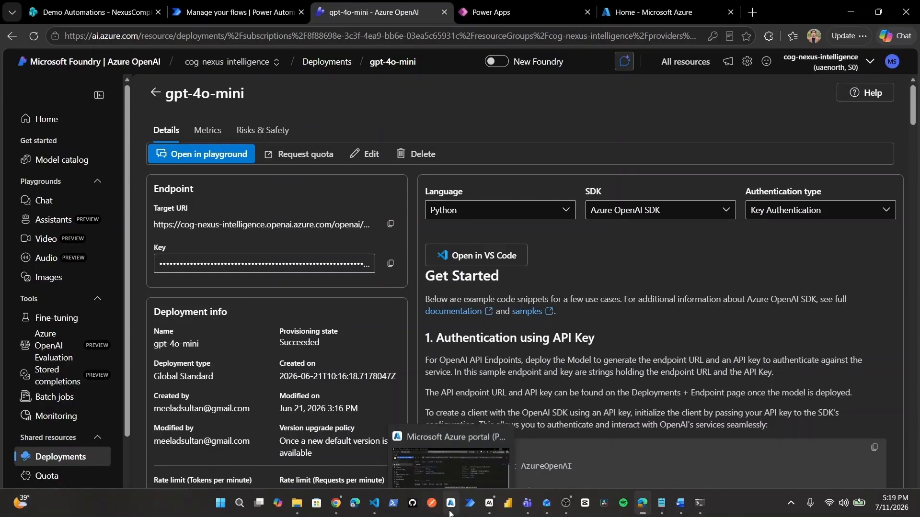
left_click(450, 513)
key("alt+Tab")
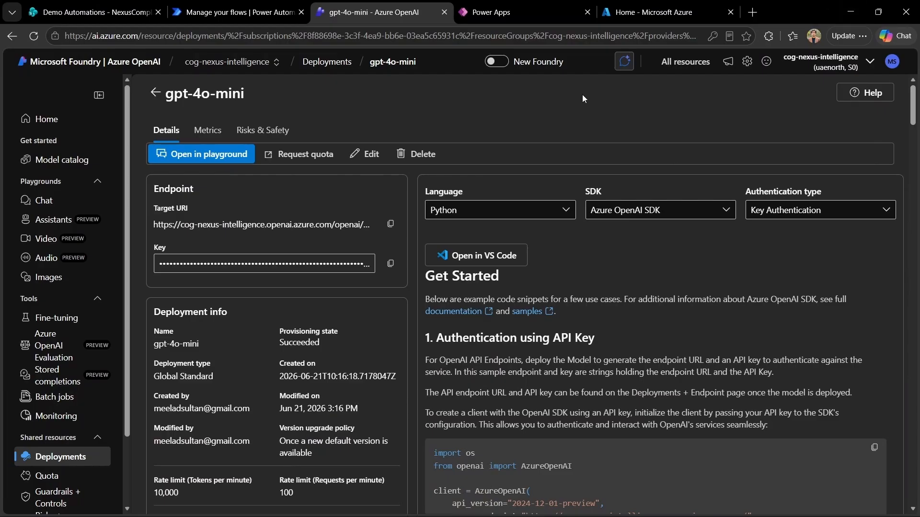
key("ctrl+shift+Tab")
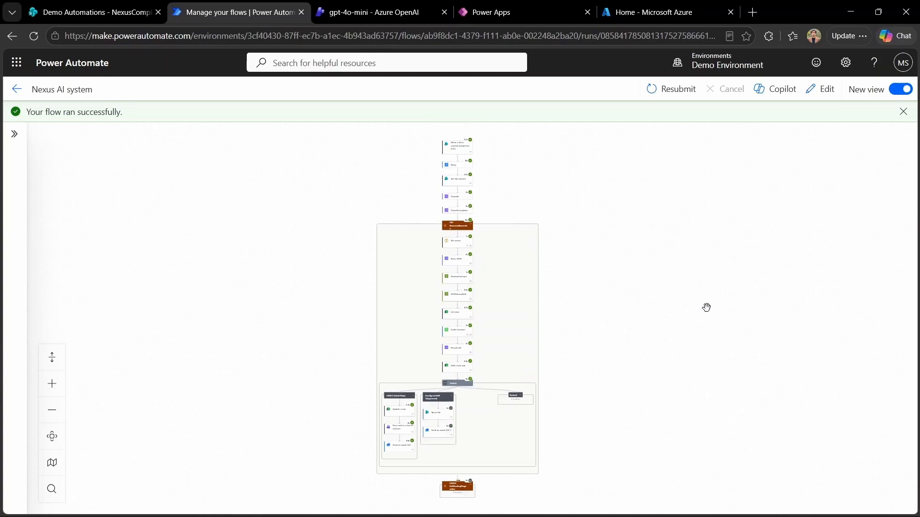